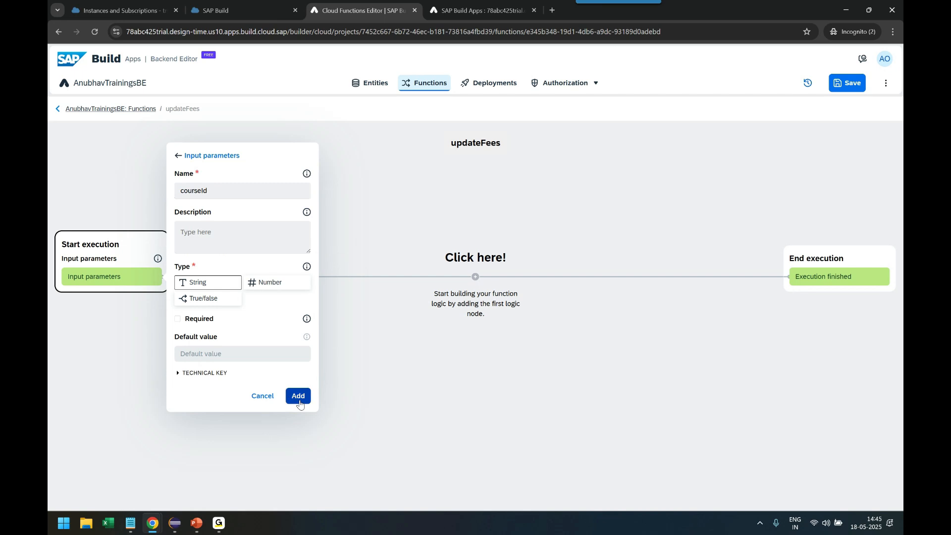
# Finish adding the courseId input parameter to the updateFees function, plus a second one named newFees of type Number.
pyautogui.click(219, 285)
pyautogui.click(231, 192)
pyautogui.write('ne')
pyautogui.click(267, 283)
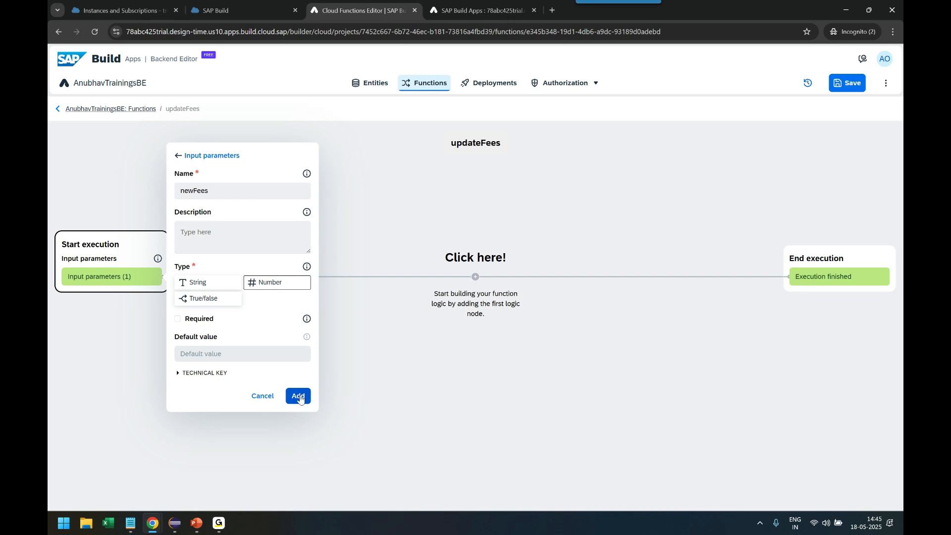
pyautogui.click(298, 397)
pyautogui.click(297, 328)
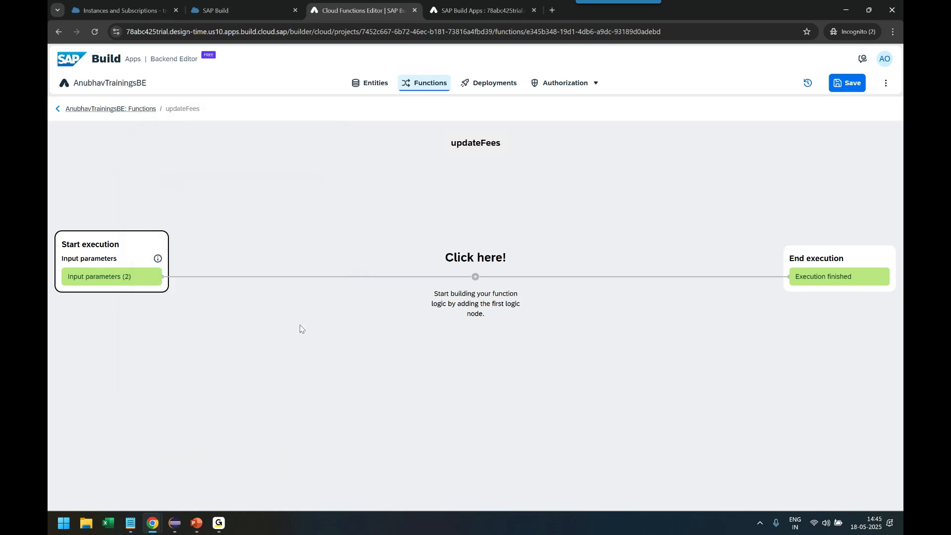
# Insert an Update record node into the updateFees flow and set its entity to Courses.
pyautogui.click(476, 276)
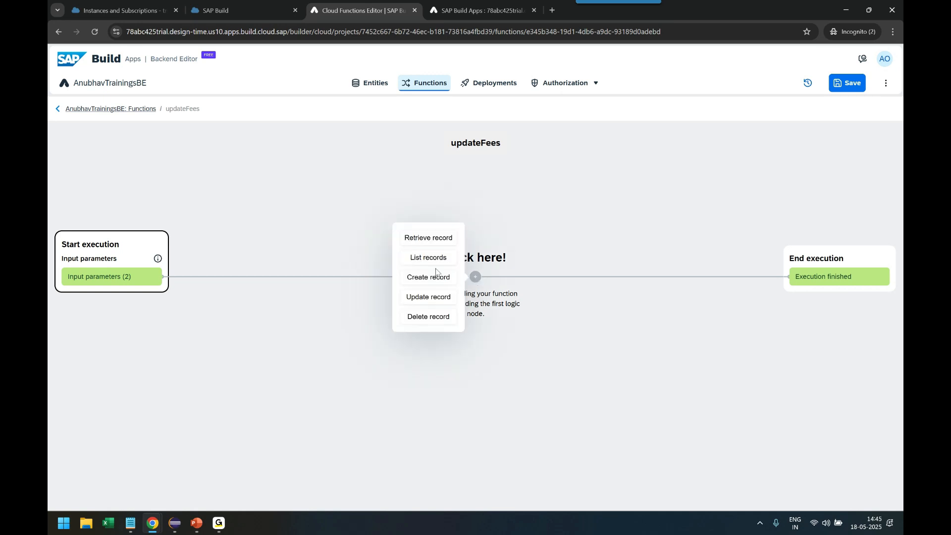
pyautogui.click(429, 298)
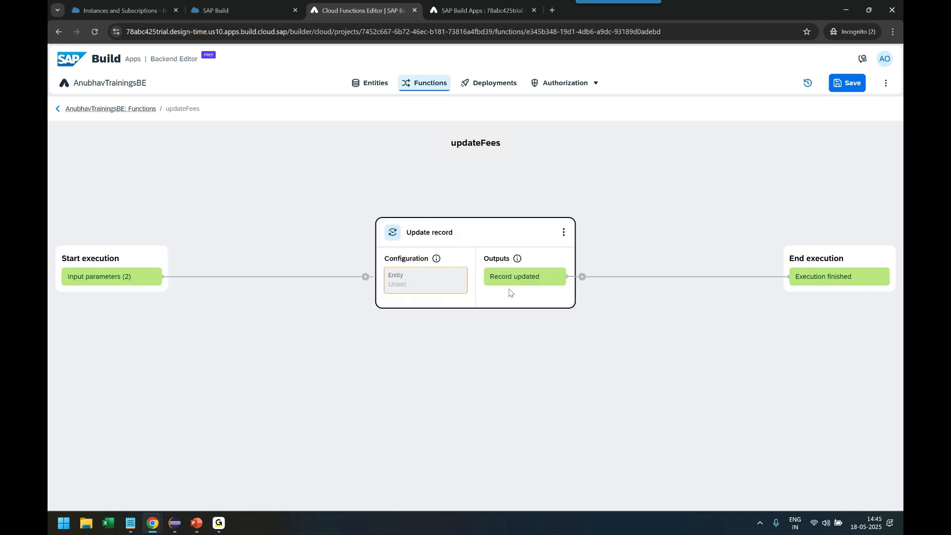
pyautogui.click(436, 281)
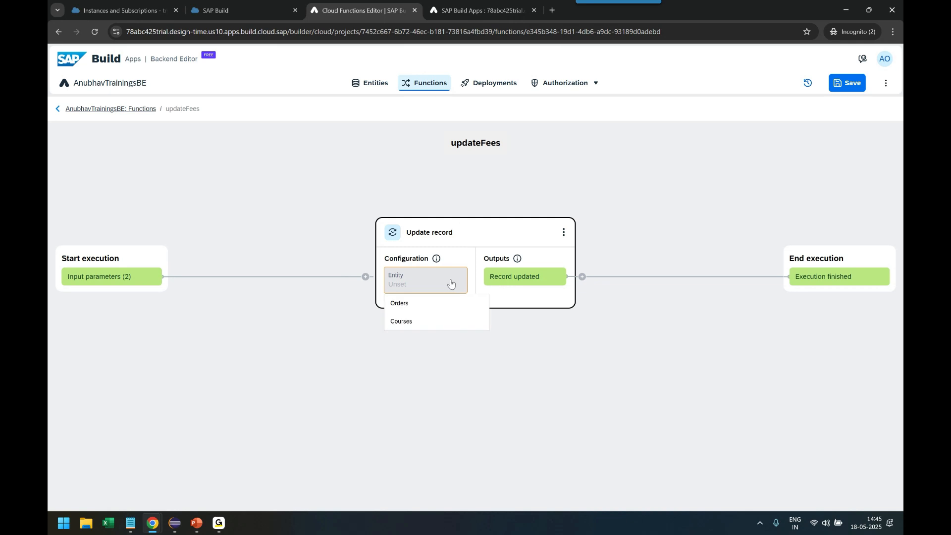
pyautogui.click(440, 322)
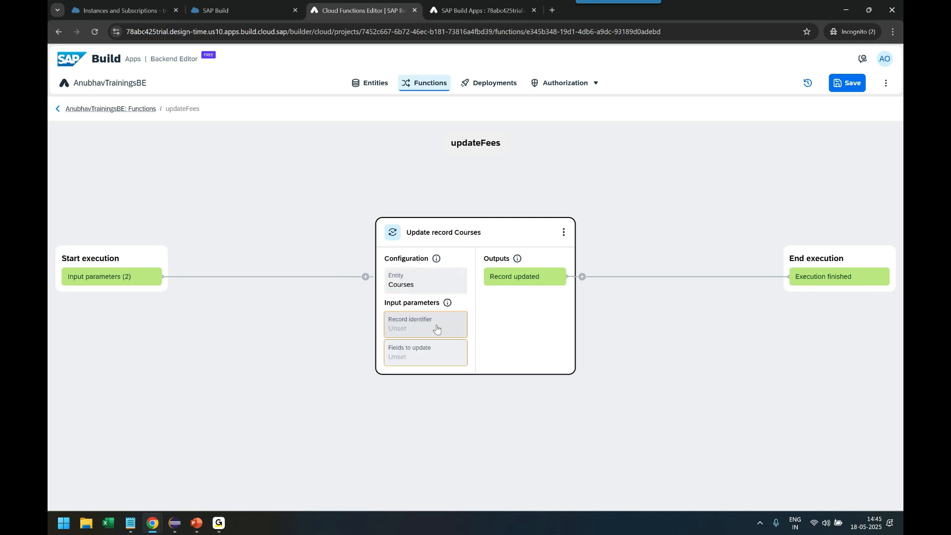
# Set the Update record node's record identifier so that id takes the function input inputs.courseId.
pyautogui.click(436, 328)
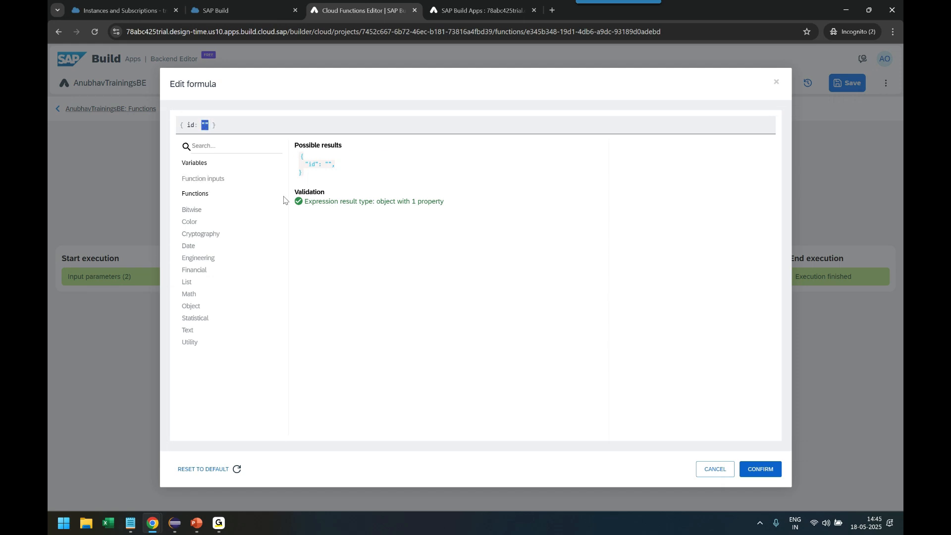
pyautogui.press('BackSpace')
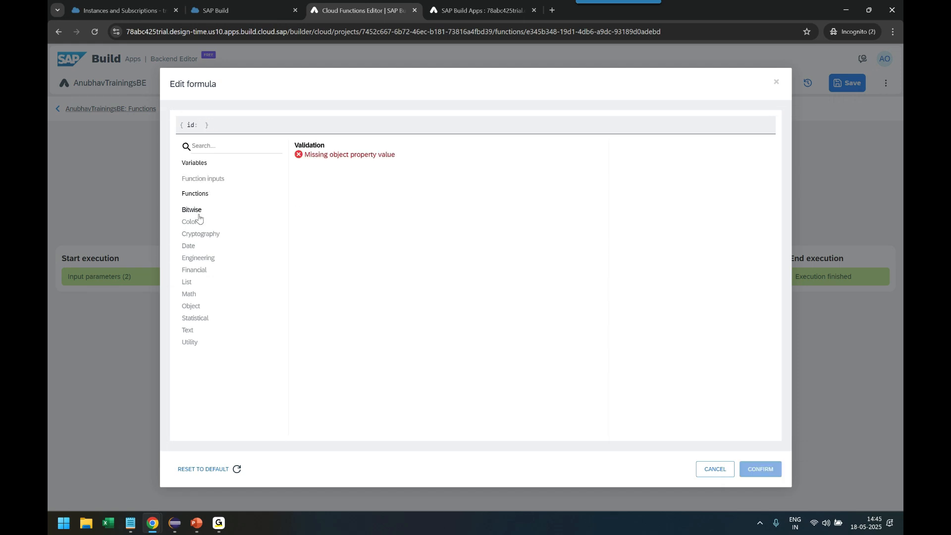
pyautogui.click(203, 179)
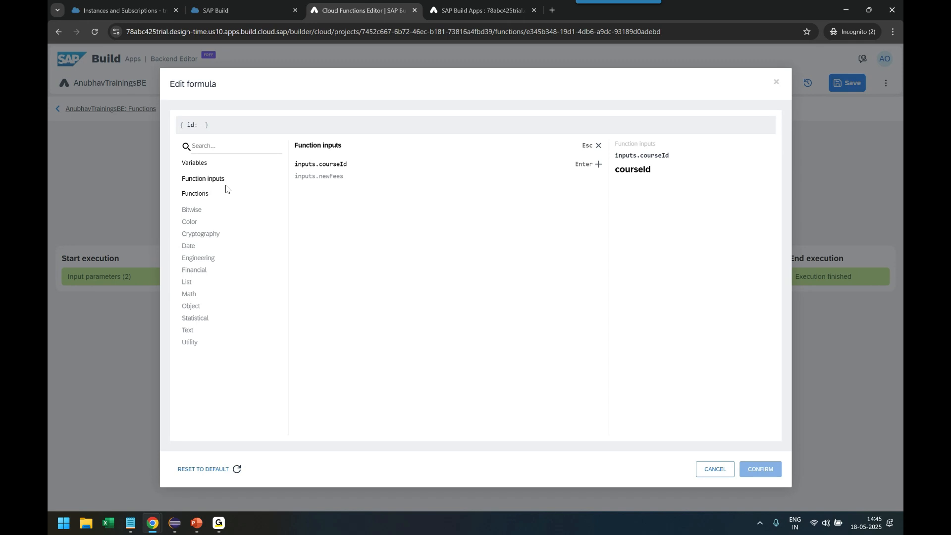
pyautogui.click(339, 164)
pyautogui.hotkey('ctrl', 'alt', 'g')
pyautogui.click(763, 469)
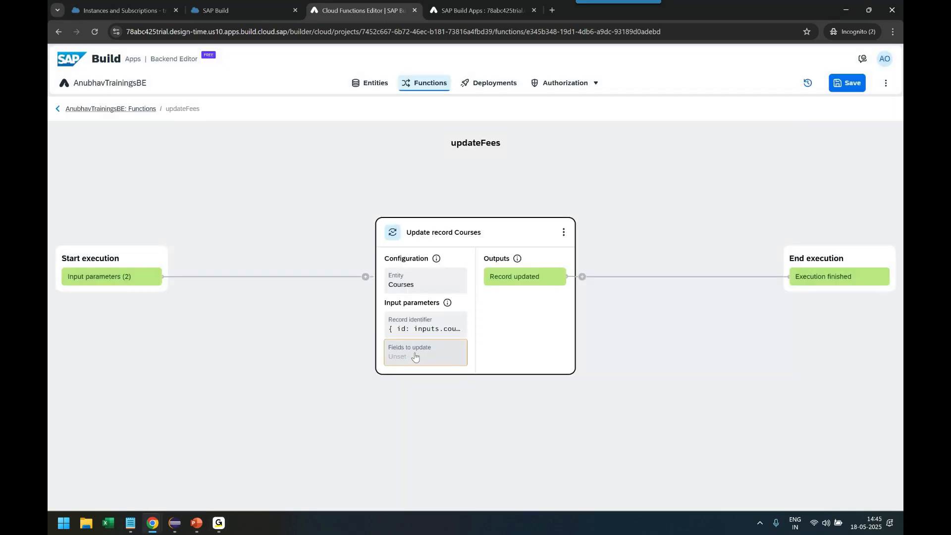
# Reduce the node's fields to update to cost only, and bind cost to the function input inputs.newFees.
pyautogui.click(415, 357)
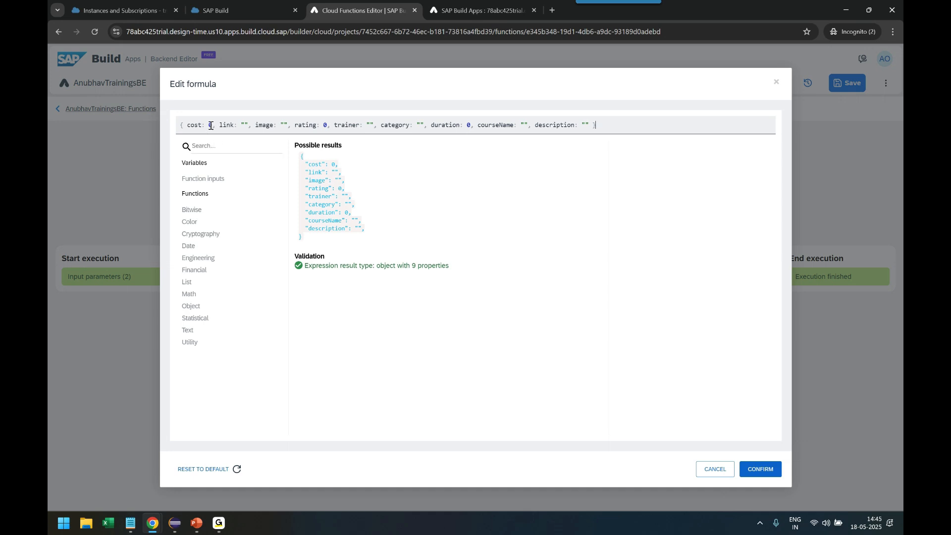
pyautogui.moveTo(218, 125); pyautogui.dragTo(587, 127)
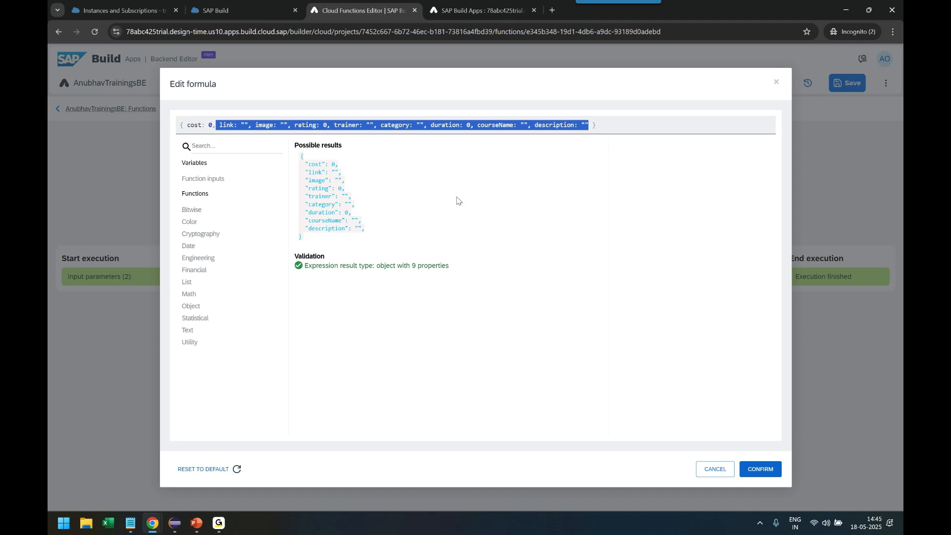
pyautogui.press('BackSpace')
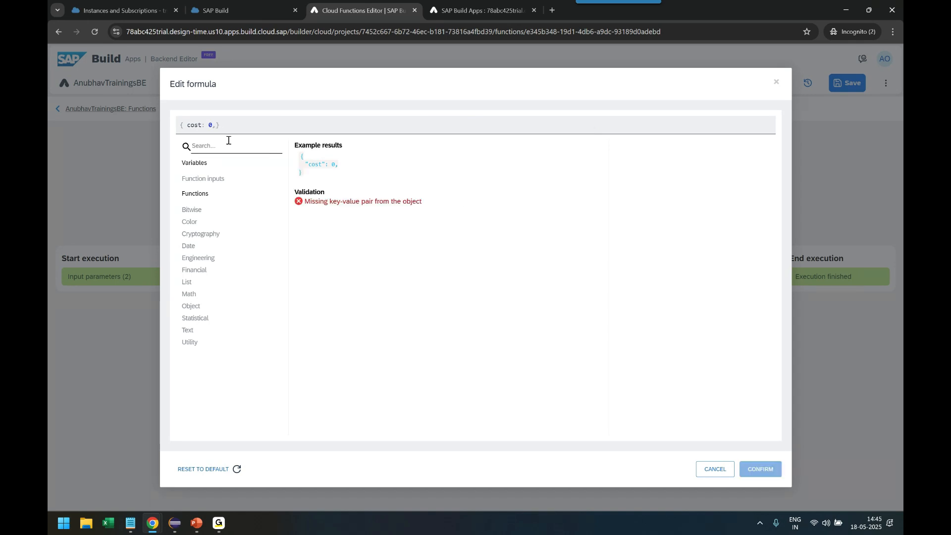
pyautogui.press('BackSpace')
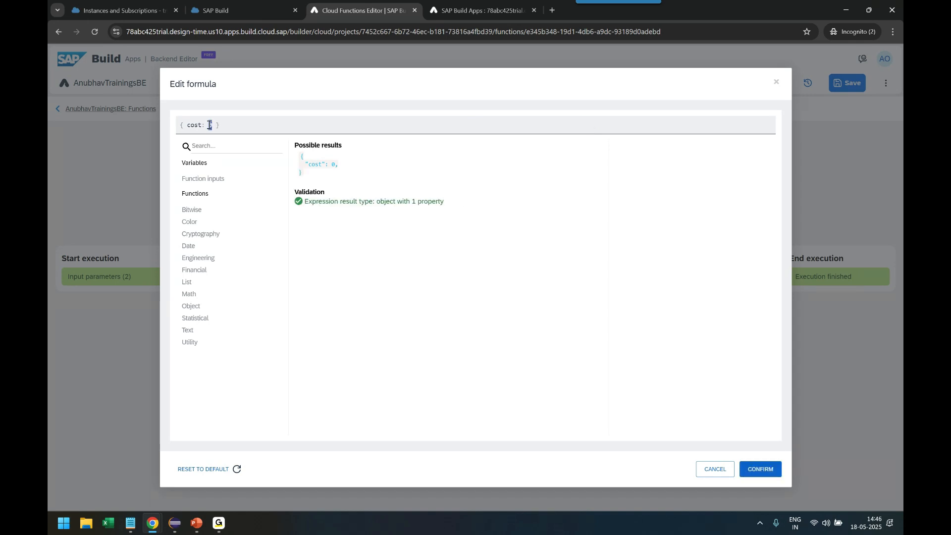
pyautogui.click(203, 180)
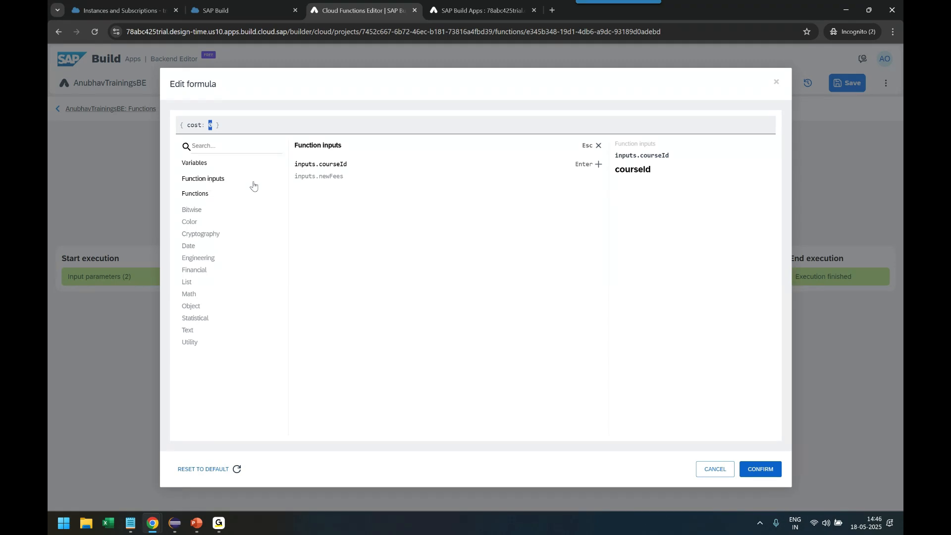
pyautogui.click(309, 175)
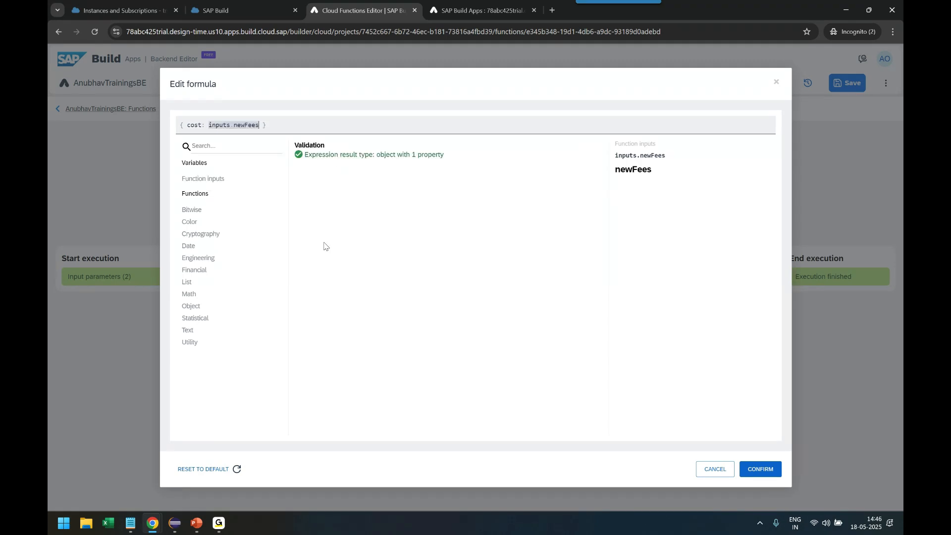
pyautogui.click(766, 473)
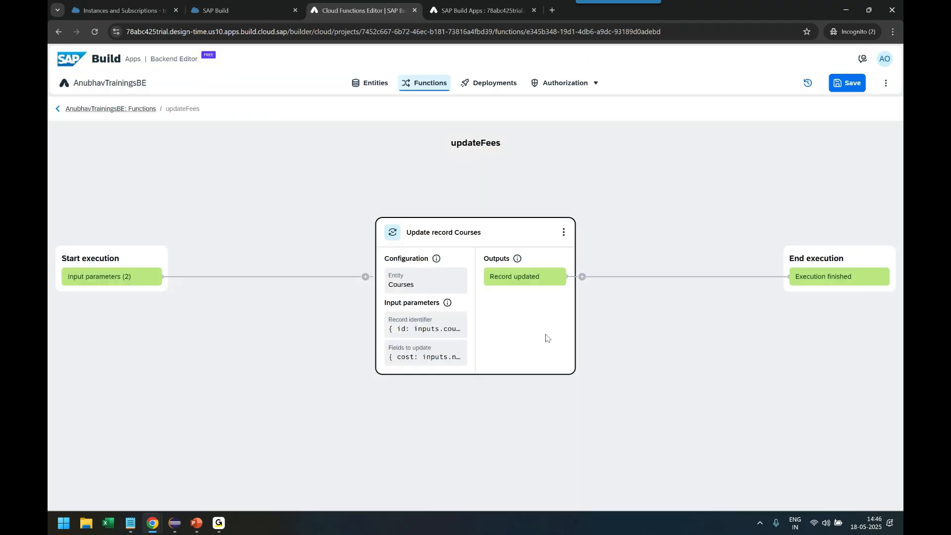
# Save the backend project and deploy its latest revision to Development.
pyautogui.click(850, 87)
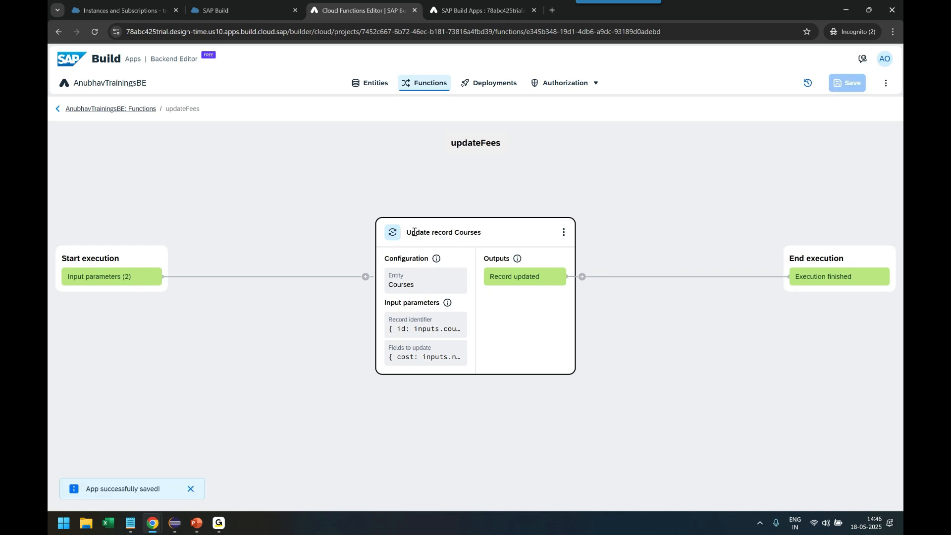
pyautogui.click(490, 83)
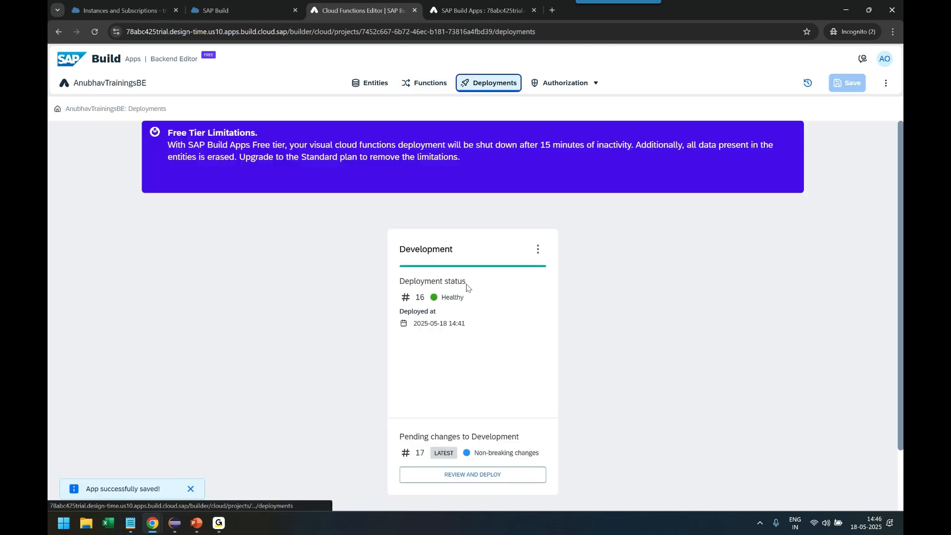
pyautogui.click(473, 475)
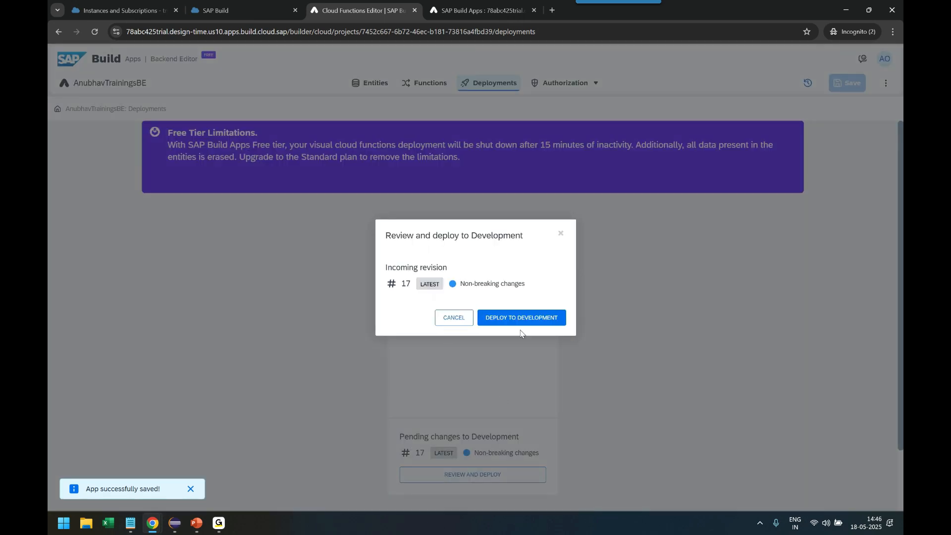
pyautogui.click(524, 320)
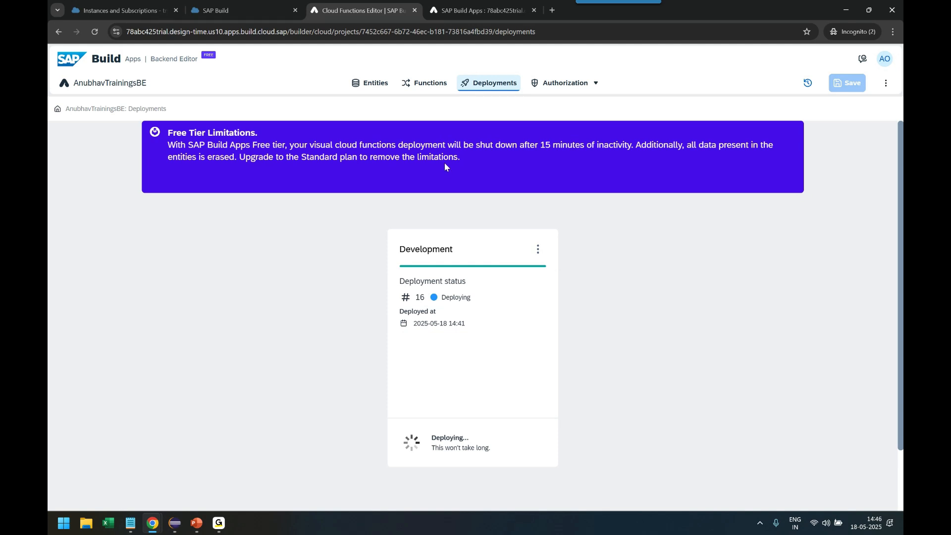
# Open the data browser for the backend's Courses entity.
pyautogui.click(433, 89)
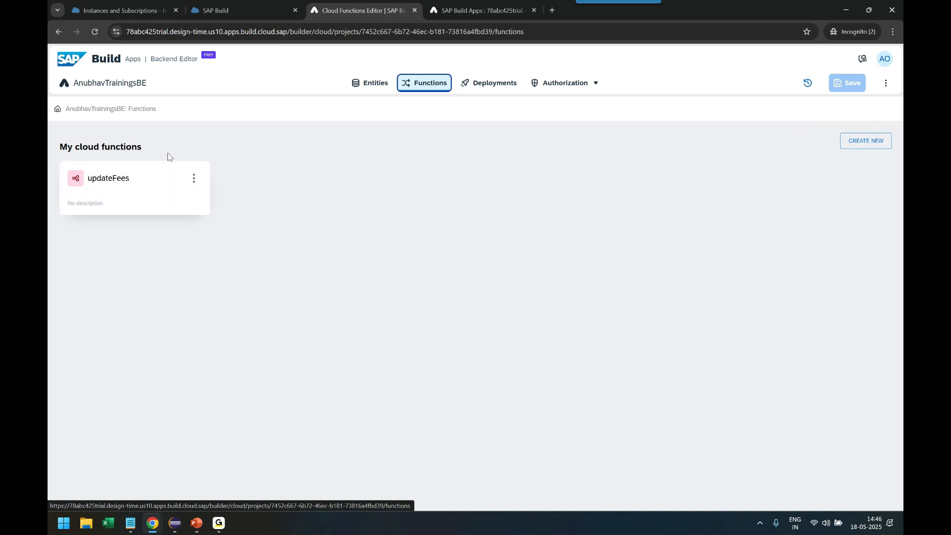
pyautogui.click(347, 80)
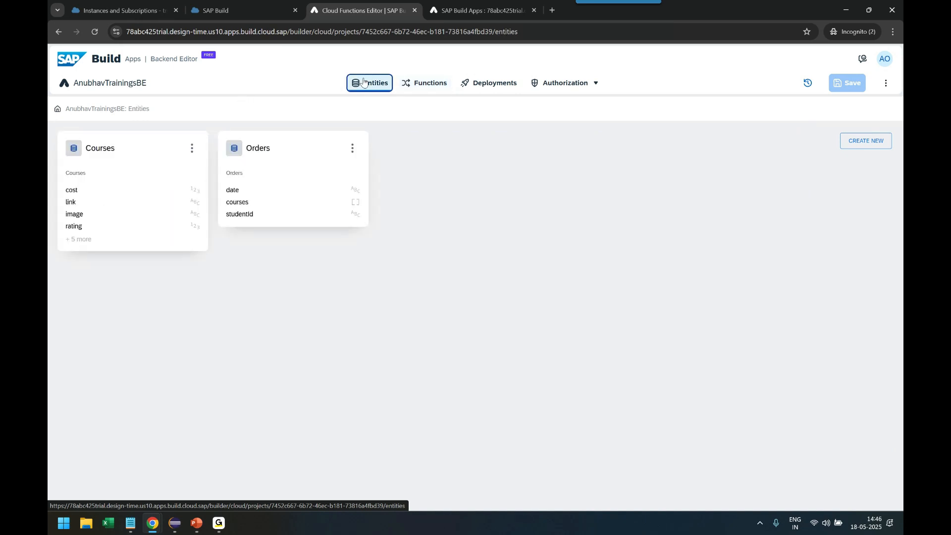
pyautogui.click(140, 155)
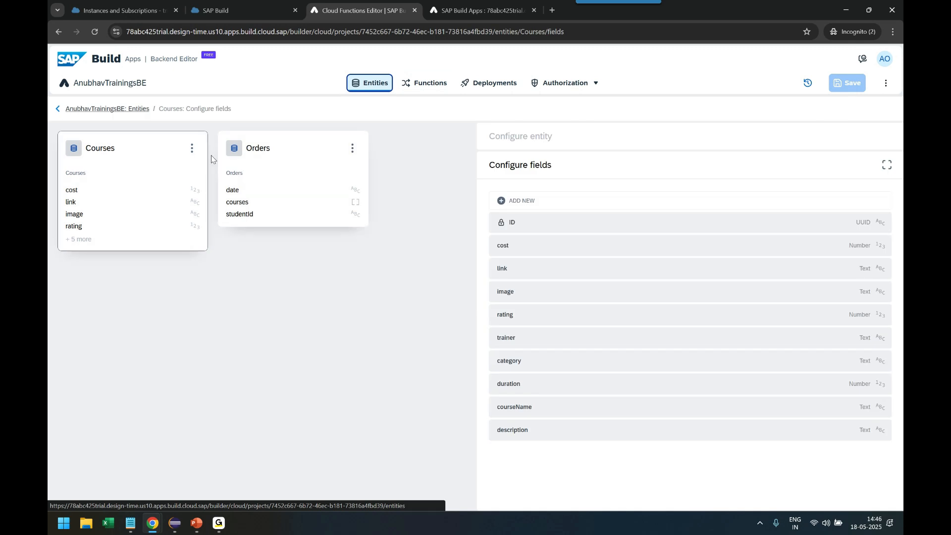
pyautogui.click(191, 148)
pyautogui.click(202, 165)
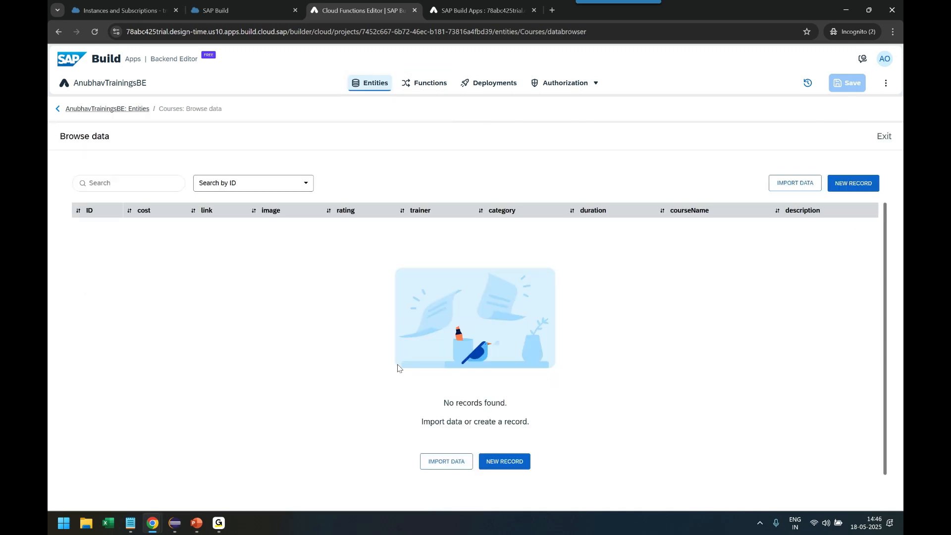
# Import the records from Courses.xlsx into the Courses entity.
pyautogui.click(445, 461)
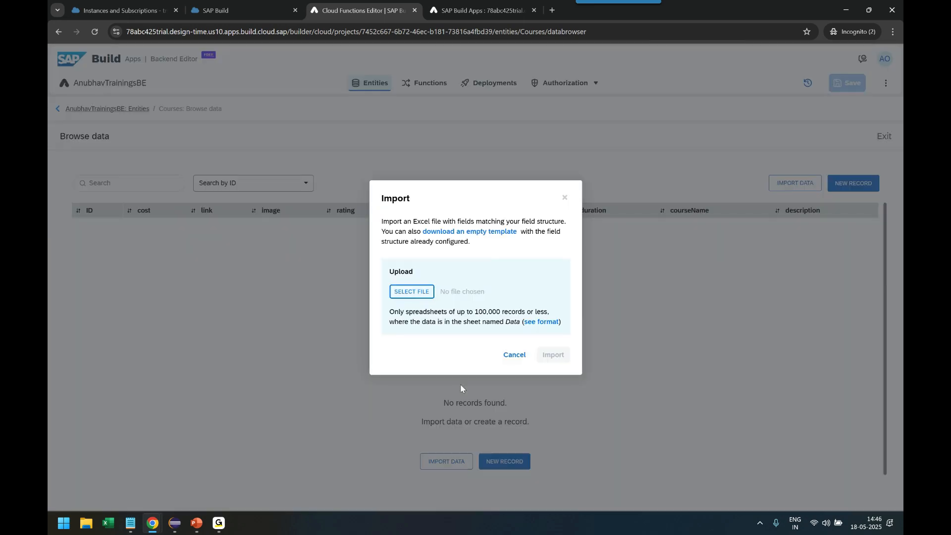
pyautogui.click(414, 295)
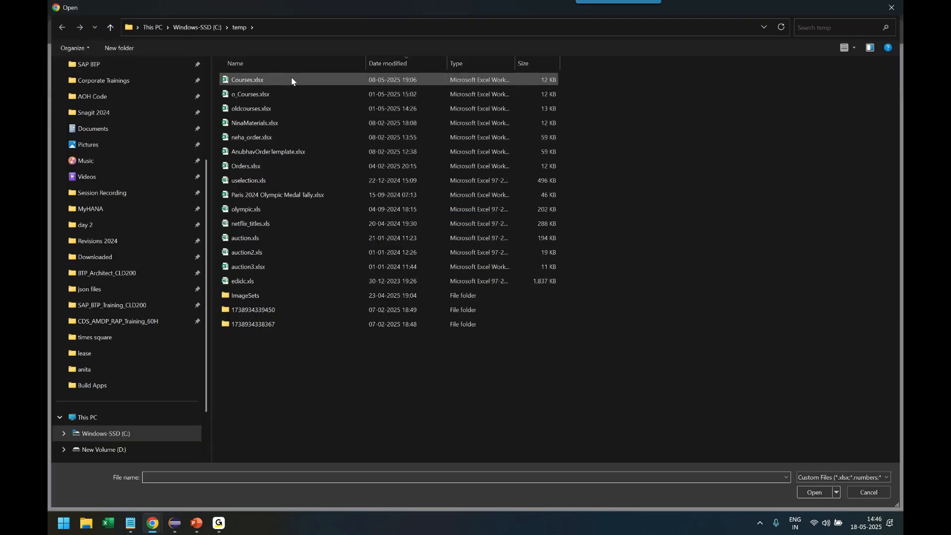
pyautogui.doubleClick(292, 77)
pyautogui.click(549, 356)
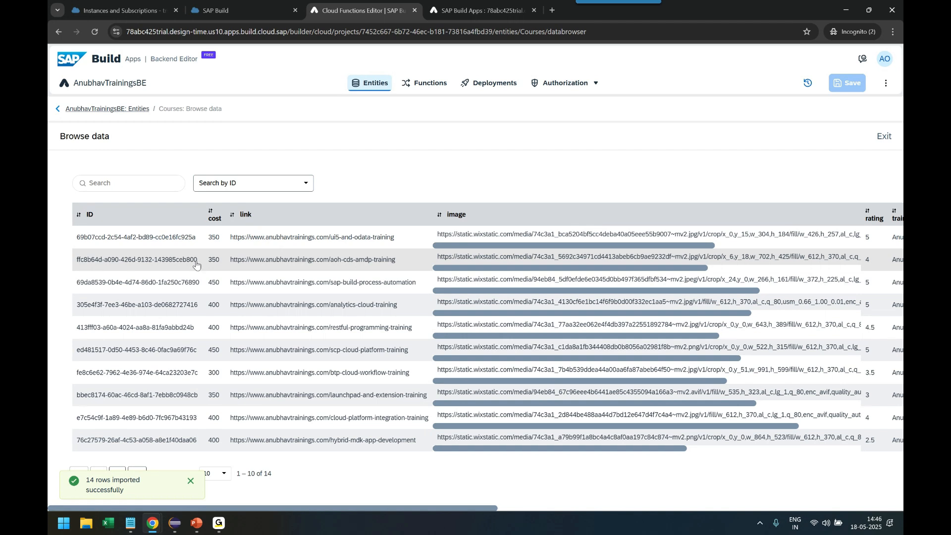
# Examine the cost and ID of the imported aoh-cds-amdp-training course record.
pyautogui.doubleClick(217, 263)
pyautogui.click(216, 264)
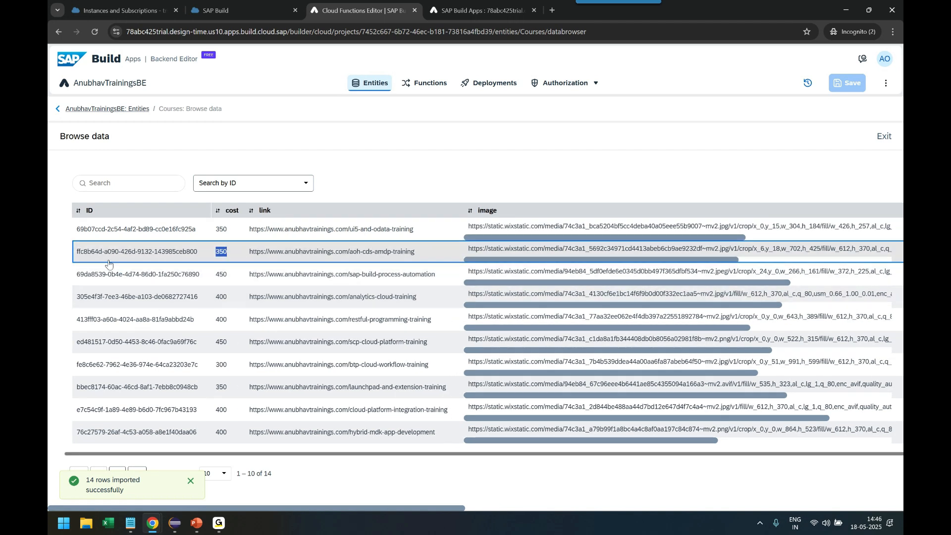
pyautogui.moveTo(77, 255); pyautogui.dragTo(200, 263)
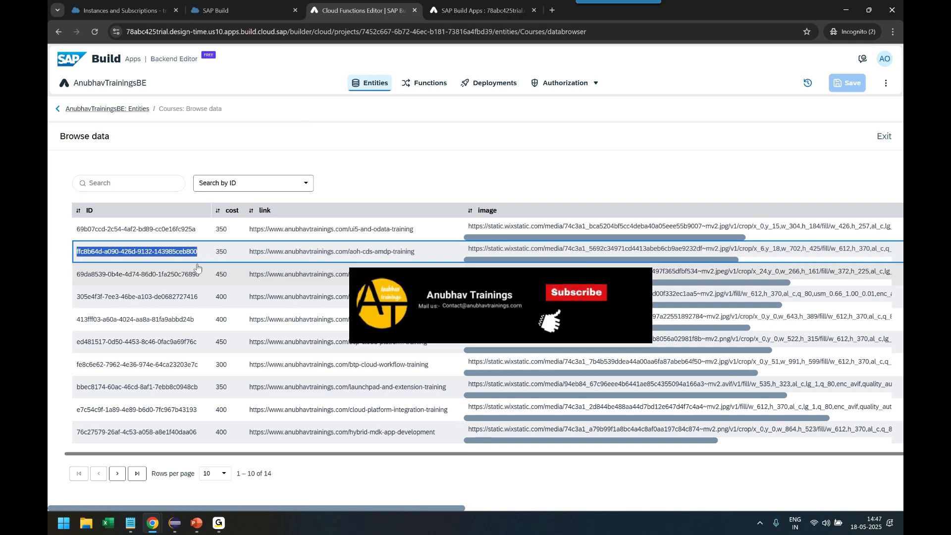
# Switch to the frontend app's Integrations page and accept the updated AnubhavTrainingsBE backend integration.
pyautogui.click(236, 12)
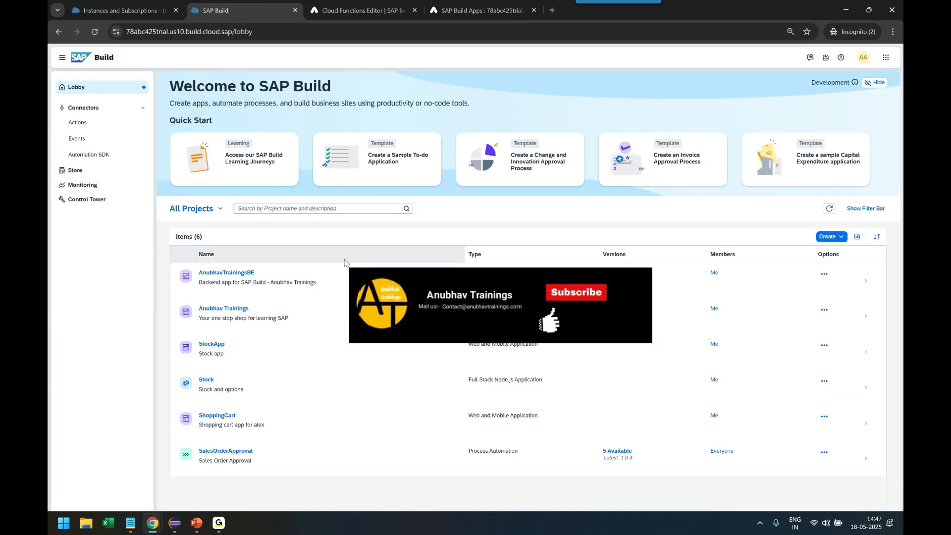
pyautogui.click(495, 10)
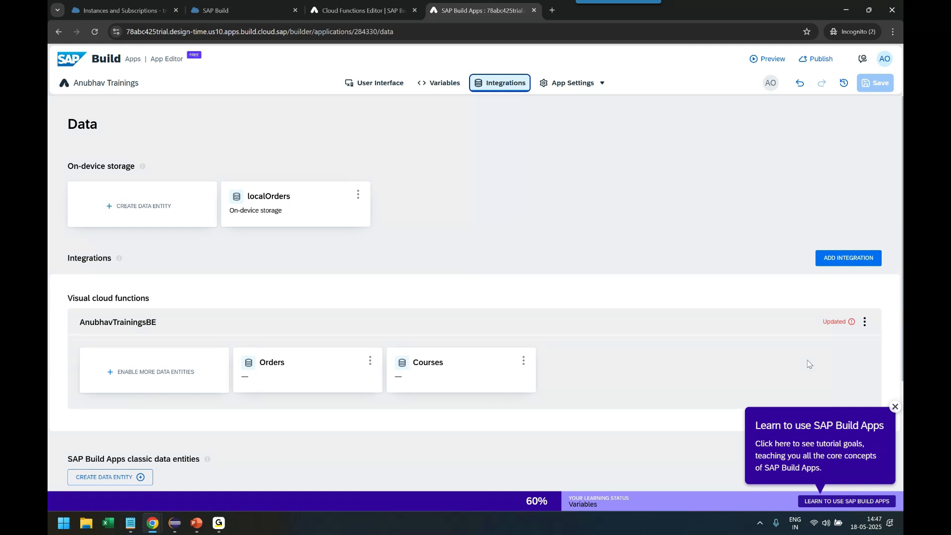
pyautogui.moveTo(835, 328)
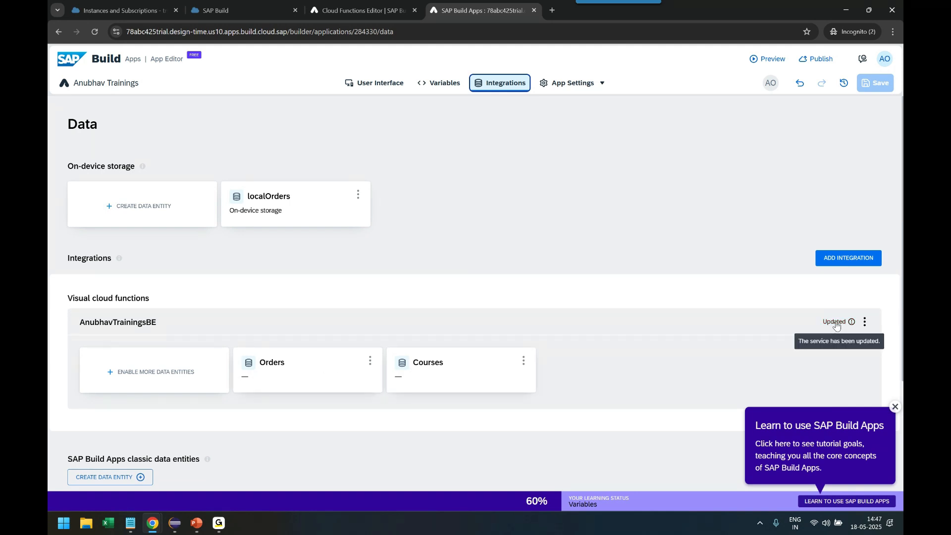
pyautogui.click(894, 406)
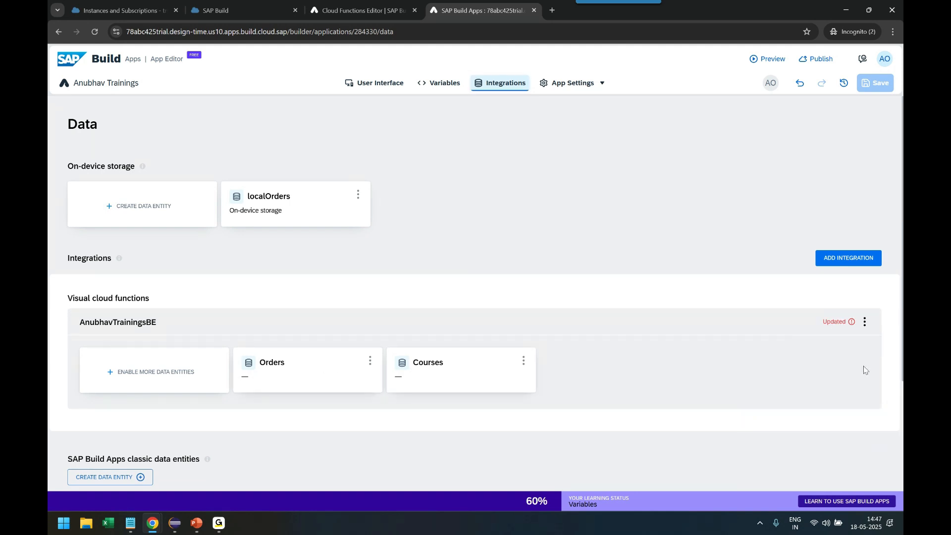
pyautogui.click(836, 326)
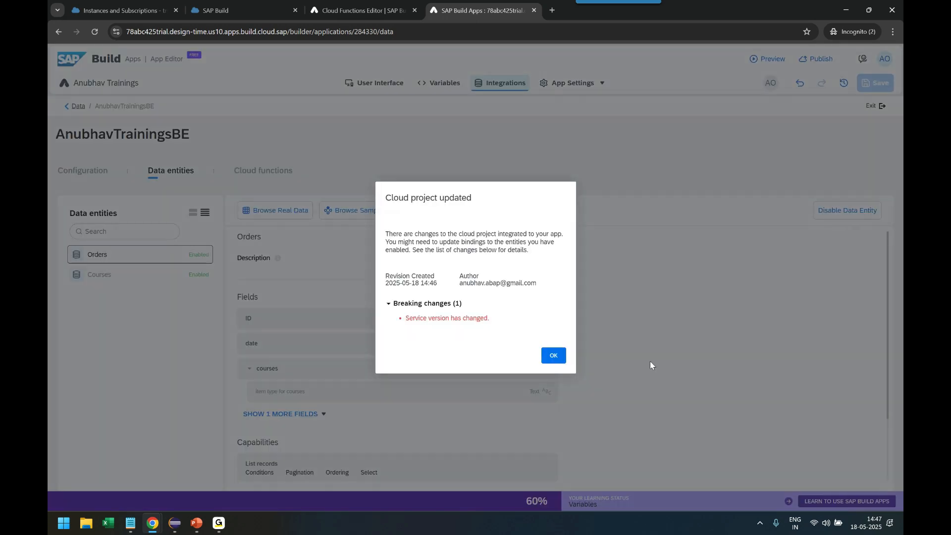
pyautogui.click(554, 357)
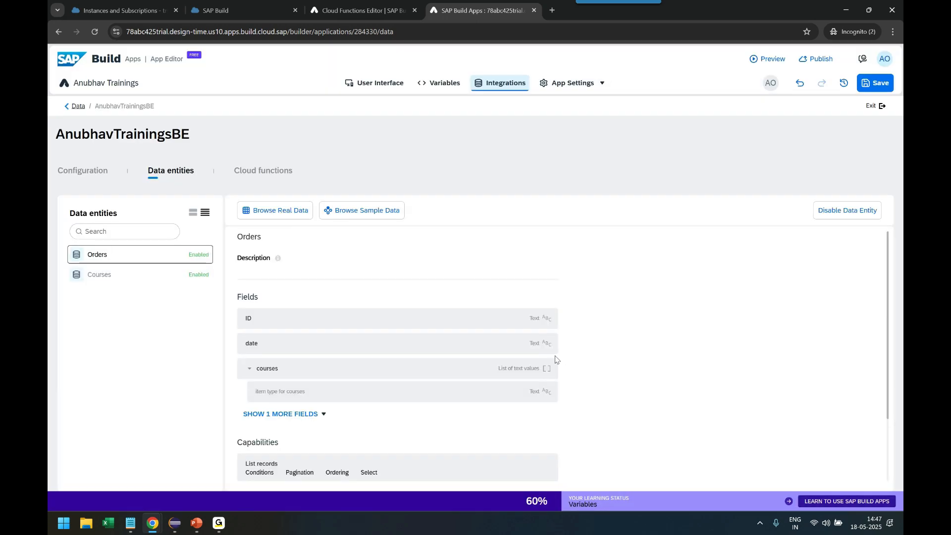
# Disable and re-enable the updateFees cloud function in the AnubhavTrainingsBE integration, and return to the data entities.
pyautogui.click(263, 171)
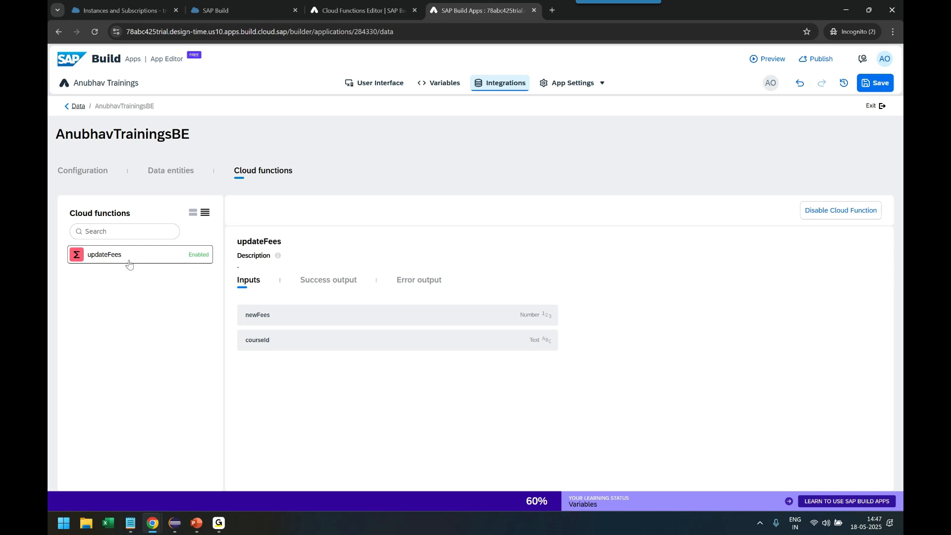
pyautogui.click(820, 216)
pyautogui.click(819, 214)
pyautogui.click(176, 172)
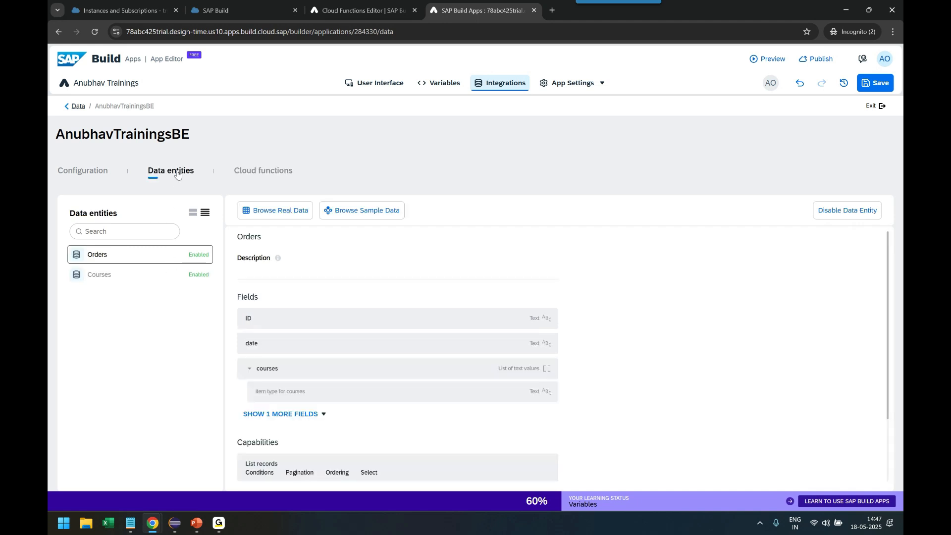
# Open the CourseDetails page in the user interface editor.
pyautogui.click(373, 84)
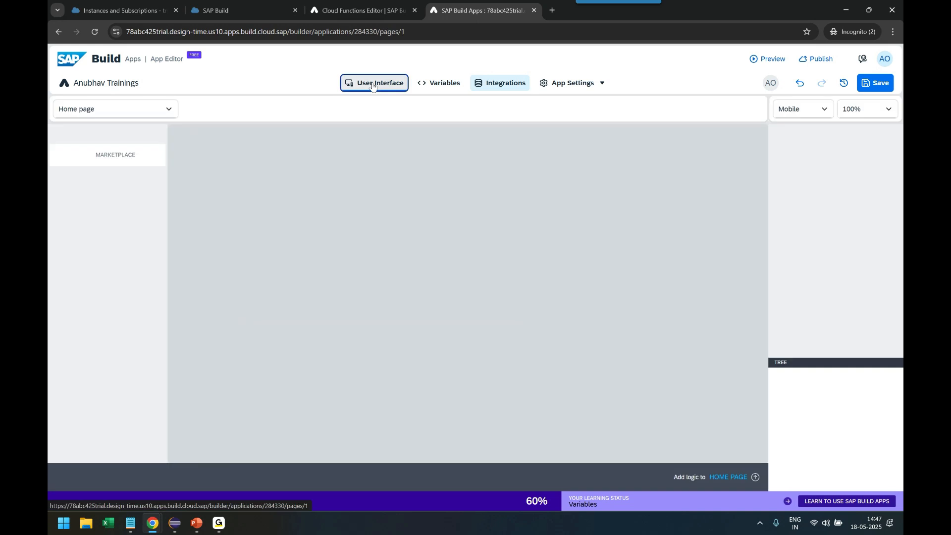
pyautogui.click(99, 109)
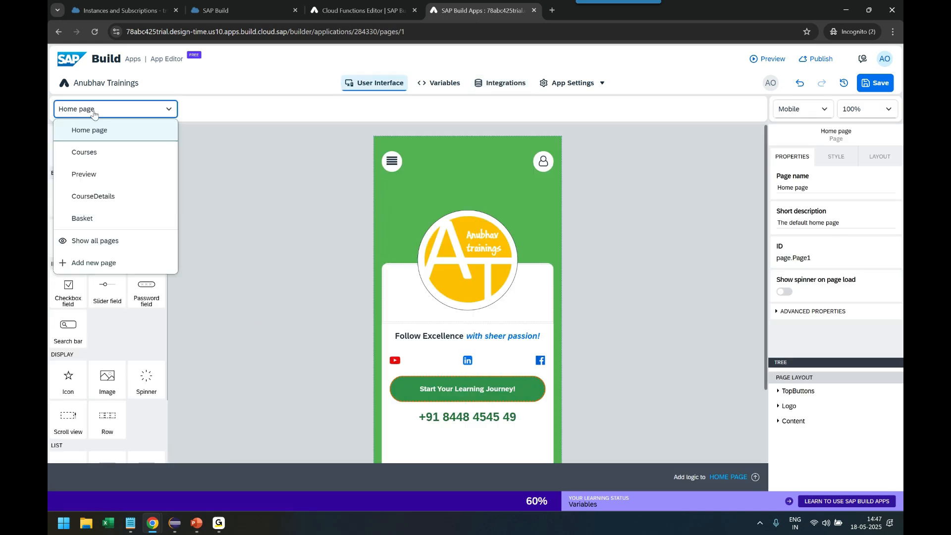
pyautogui.click(84, 152)
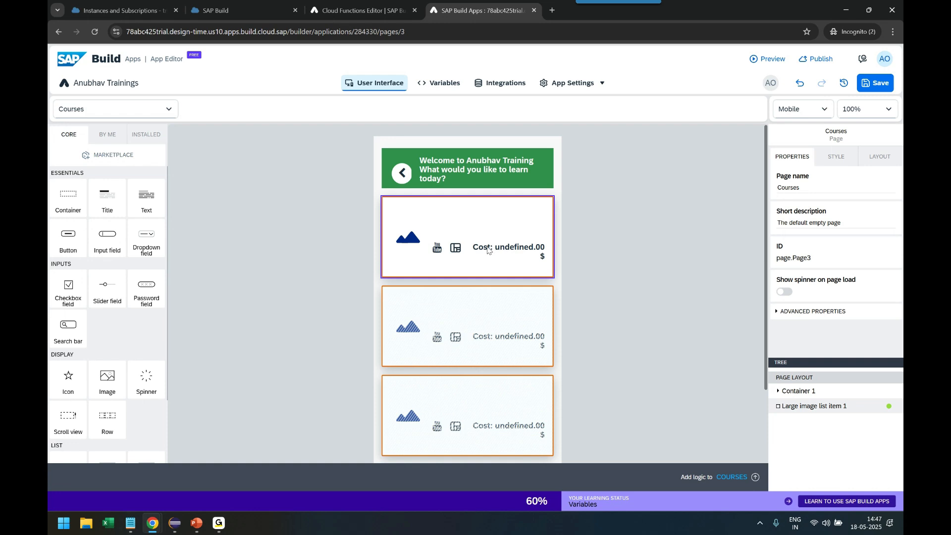
pyautogui.click(146, 109)
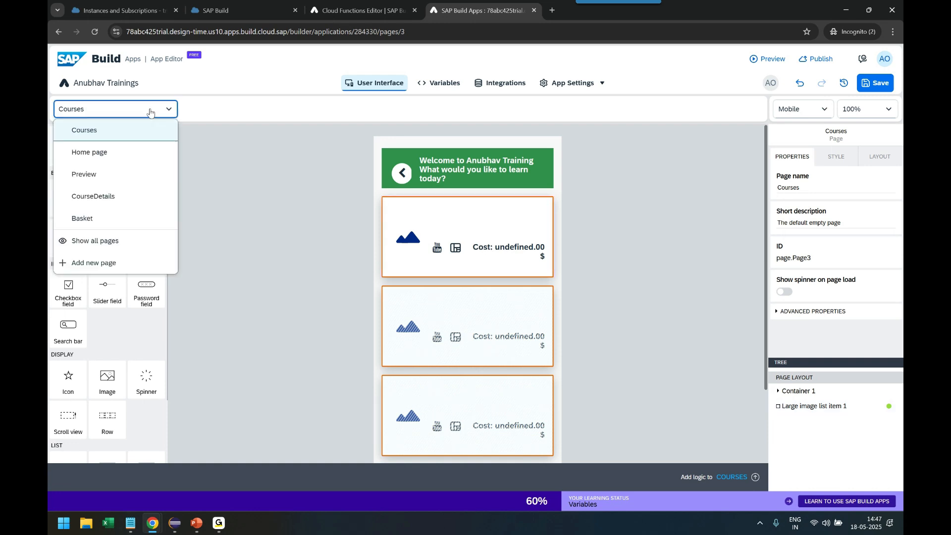
pyautogui.click(137, 192)
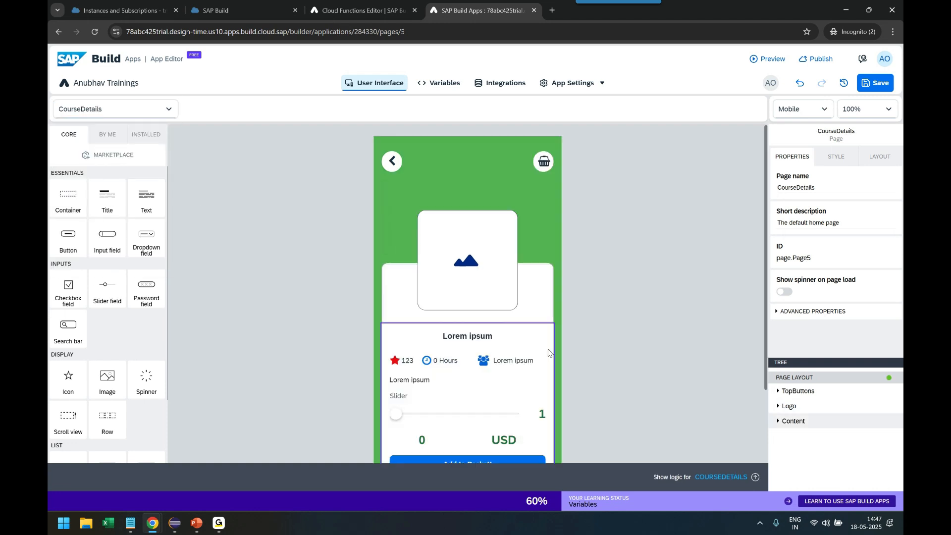
# Add an input field and a button between the course image and the course details content.
pyautogui.scroll(-3, 465, 312)
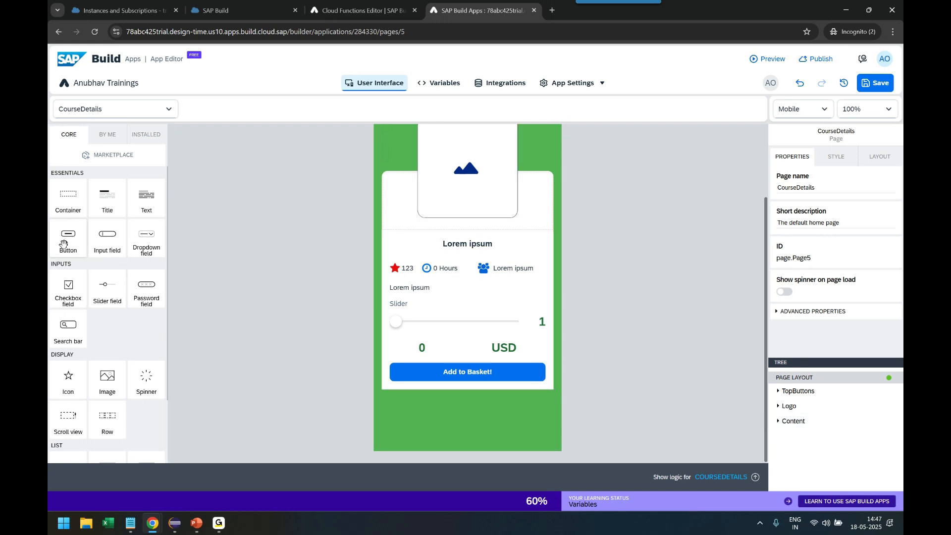
pyautogui.moveTo(107, 237); pyautogui.dragTo(431, 245)
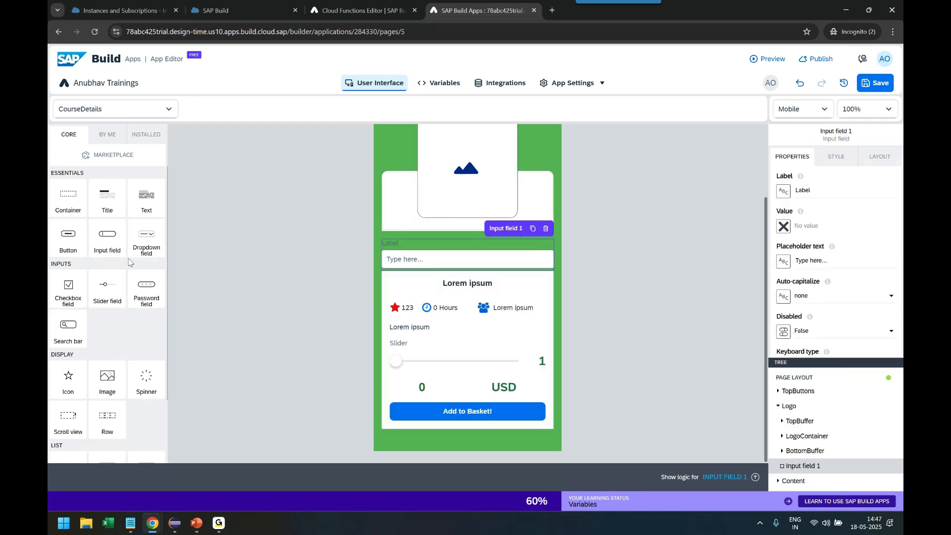
pyautogui.moveTo(82, 243); pyautogui.dragTo(409, 273)
pyautogui.click(450, 261)
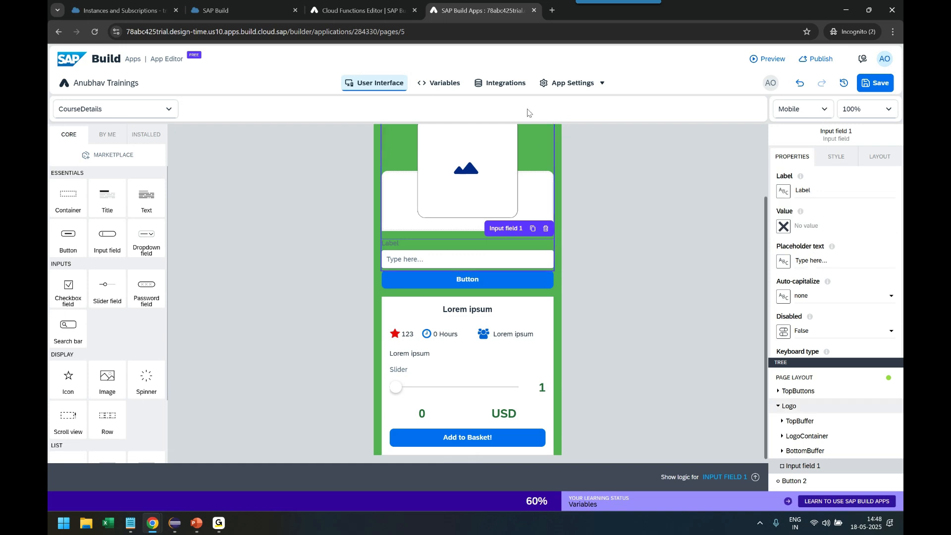
# Create a page variable named newPrice with value type Number for the CourseDetails page.
pyautogui.click(451, 85)
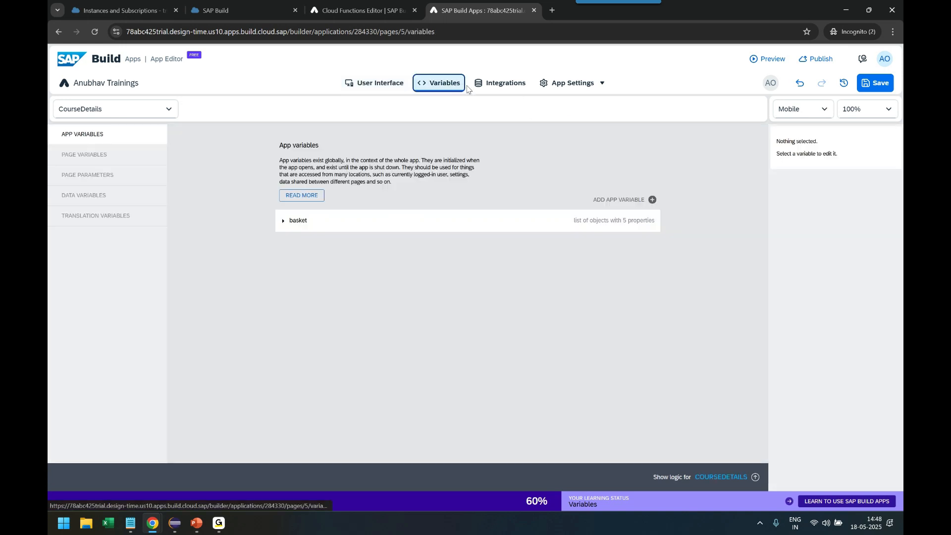
pyautogui.click(117, 176)
pyautogui.click(114, 155)
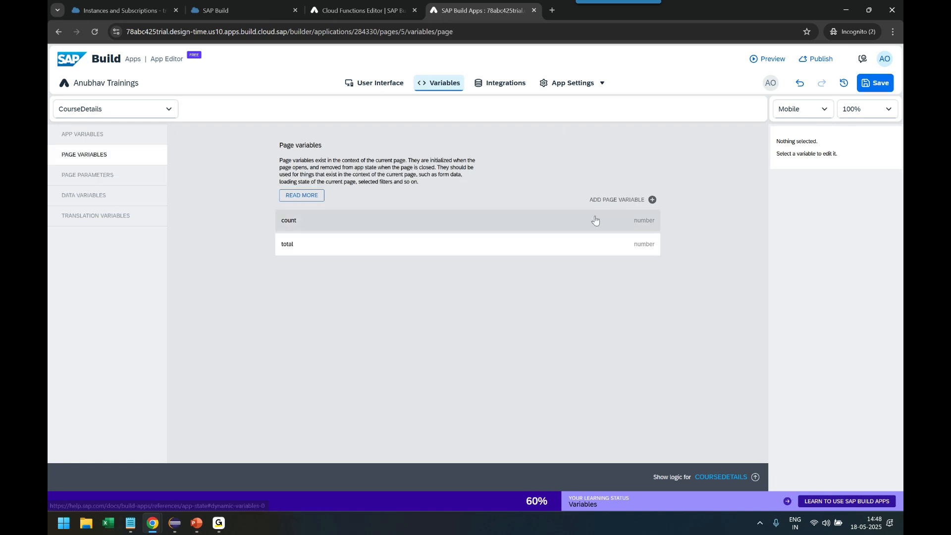
pyautogui.click(610, 200)
pyautogui.click(608, 216)
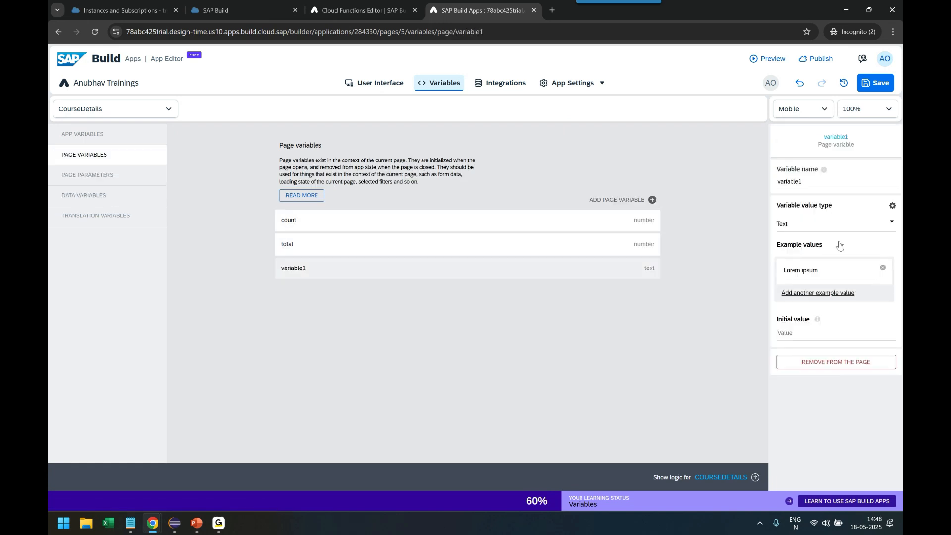
pyautogui.moveTo(806, 182); pyautogui.dragTo(773, 191)
pyautogui.write('ne')
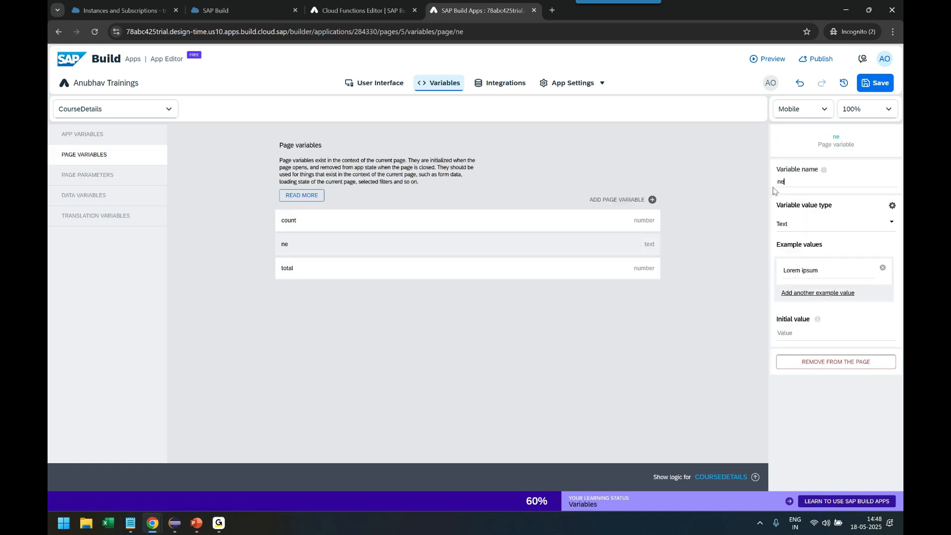
pyautogui.write('wPrice')
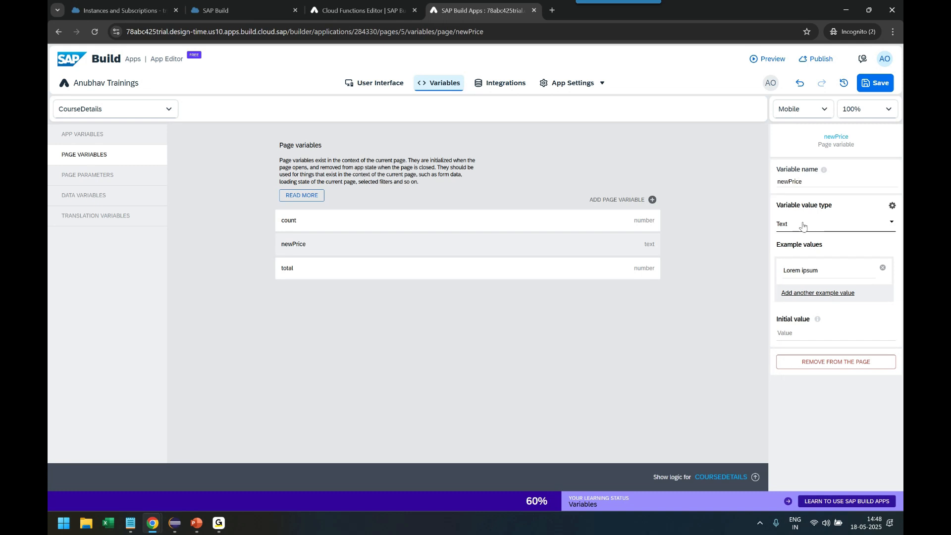
pyautogui.click(798, 224)
pyautogui.click(808, 249)
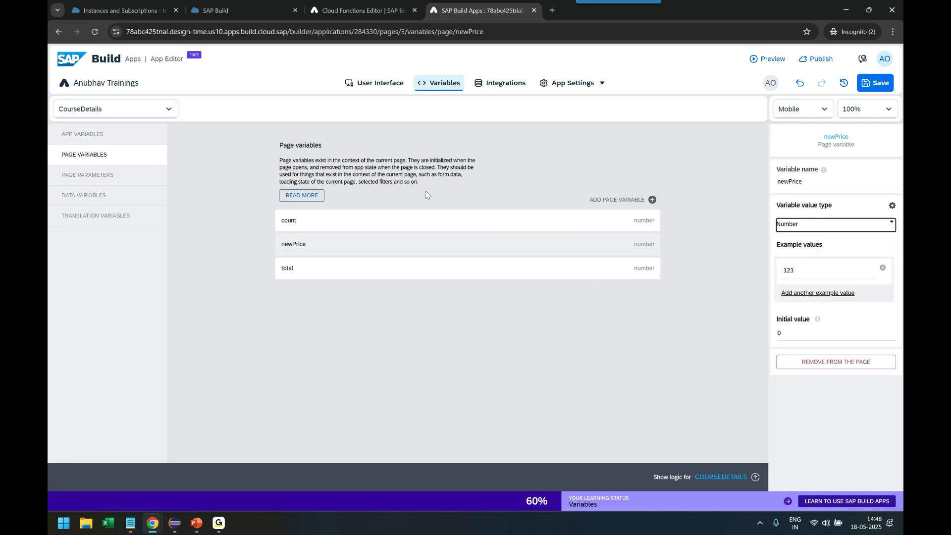
# Return to the CourseDetails page layout and select the new input field.
pyautogui.click(370, 86)
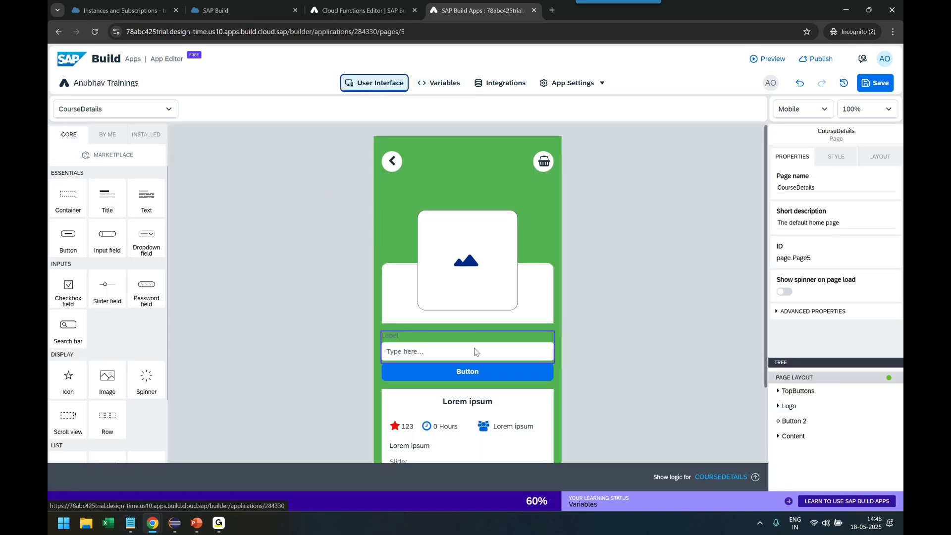
pyautogui.click(473, 351)
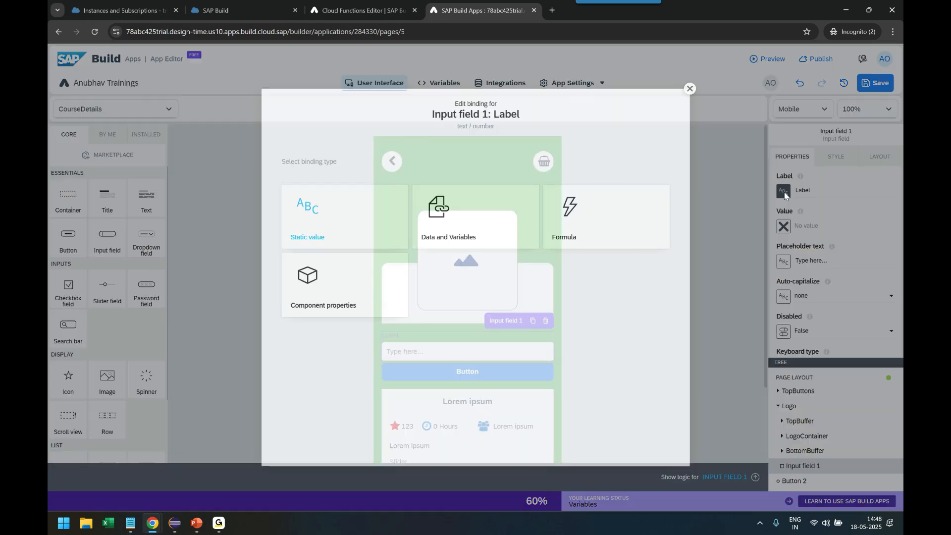
# Bind the input field's label to the newPrice page variable.
pyautogui.click(783, 190)
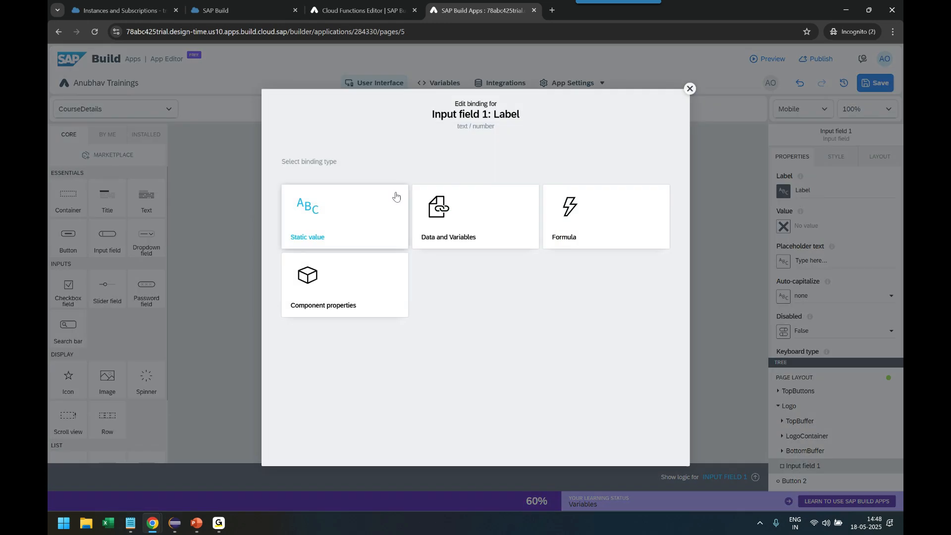
pyautogui.click(441, 209)
pyautogui.click(445, 255)
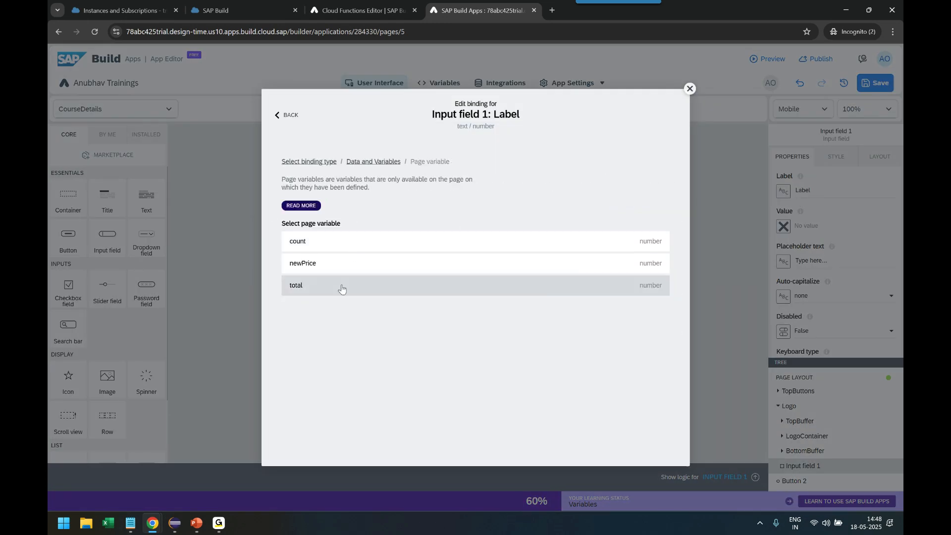
pyautogui.click(349, 266)
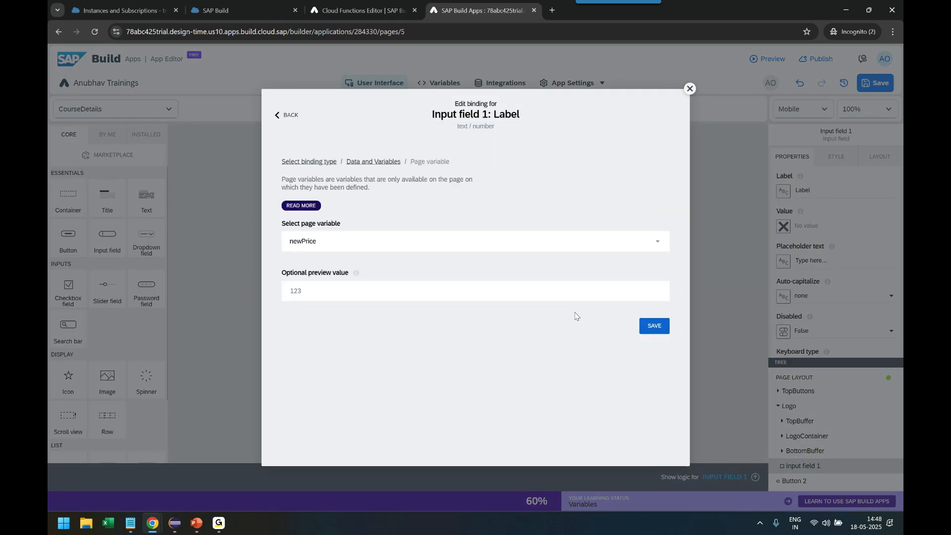
pyautogui.click(654, 326)
# Revert the input field's label binding to static text.
pyautogui.scroll(-1, 823, 307)
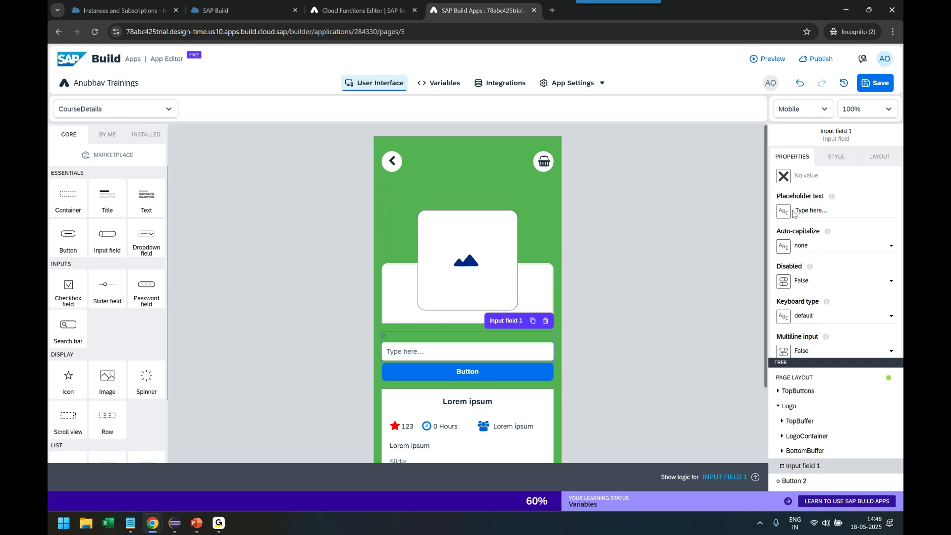
pyautogui.scroll(1, 792, 213)
pyautogui.click(783, 191)
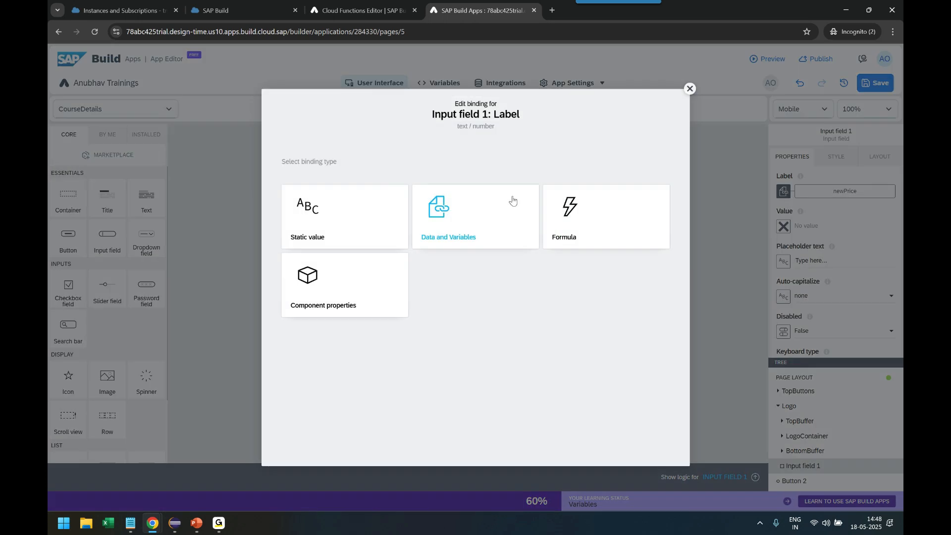
pyautogui.click(342, 218)
pyautogui.click(362, 257)
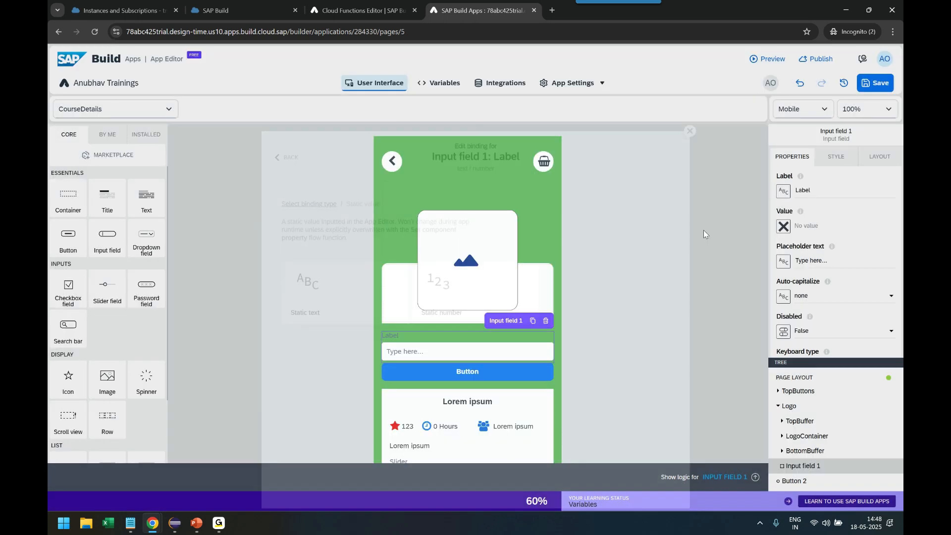
# Set the input field's label to "Enter New price".
pyautogui.doubleClick(821, 192)
pyautogui.click(820, 191)
pyautogui.hotkey('ctrl', 'a')
pyautogui.write('E')
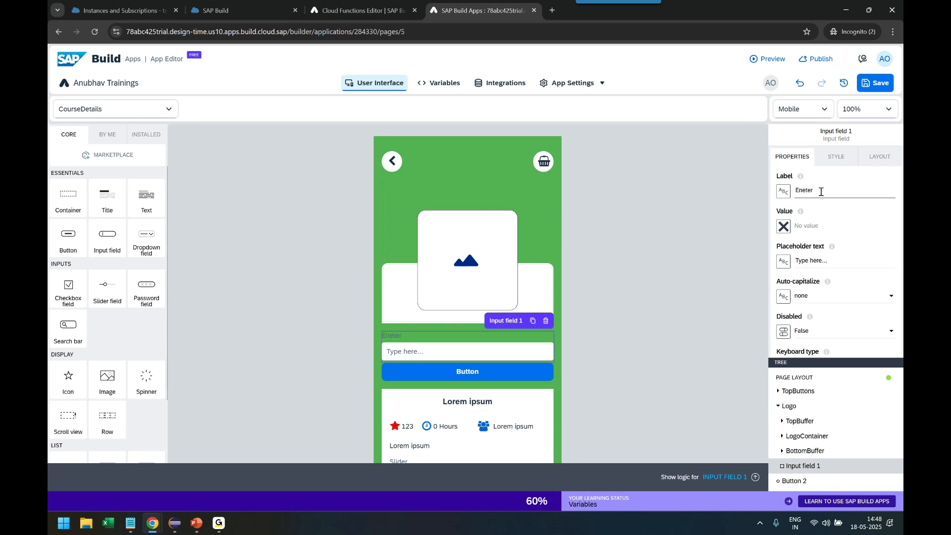
pyautogui.hotkey('ctrl', 'a')
pyautogui.write('En')
# Bind the input field's value to the newPrice page variable.
pyautogui.click(783, 226)
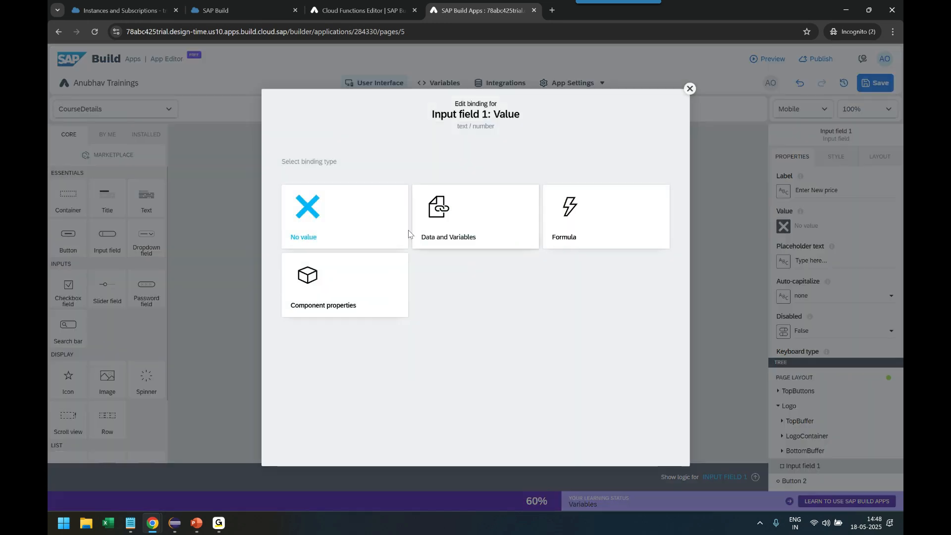
pyautogui.click(442, 228)
pyautogui.click(439, 252)
pyautogui.click(417, 261)
pyautogui.click(655, 323)
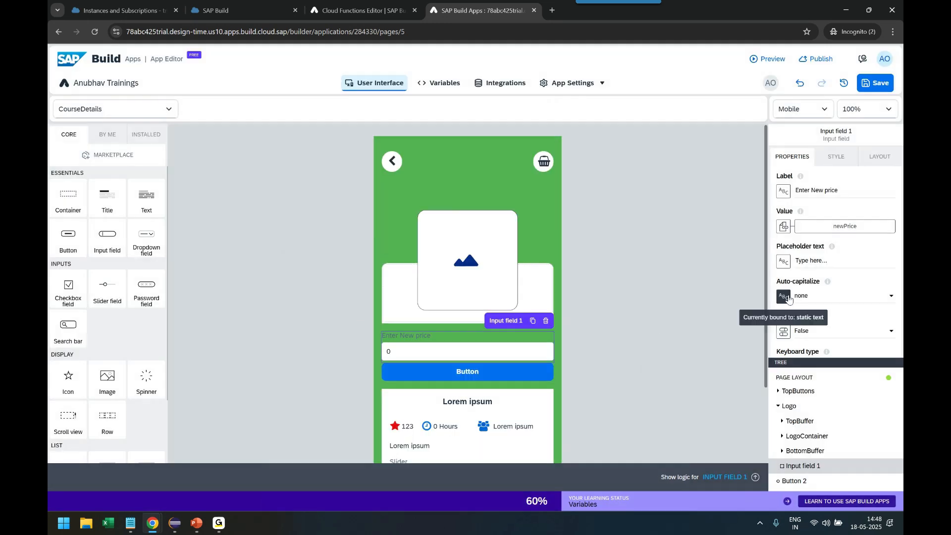
# Set the new price input field's keyboard type to number-pad.
pyautogui.scroll(-3, 872, 317)
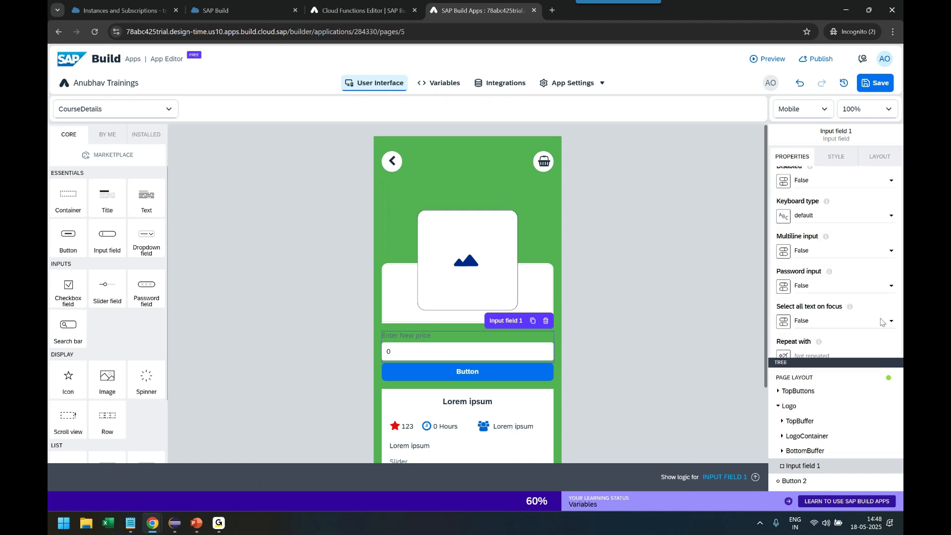
pyautogui.click(825, 215)
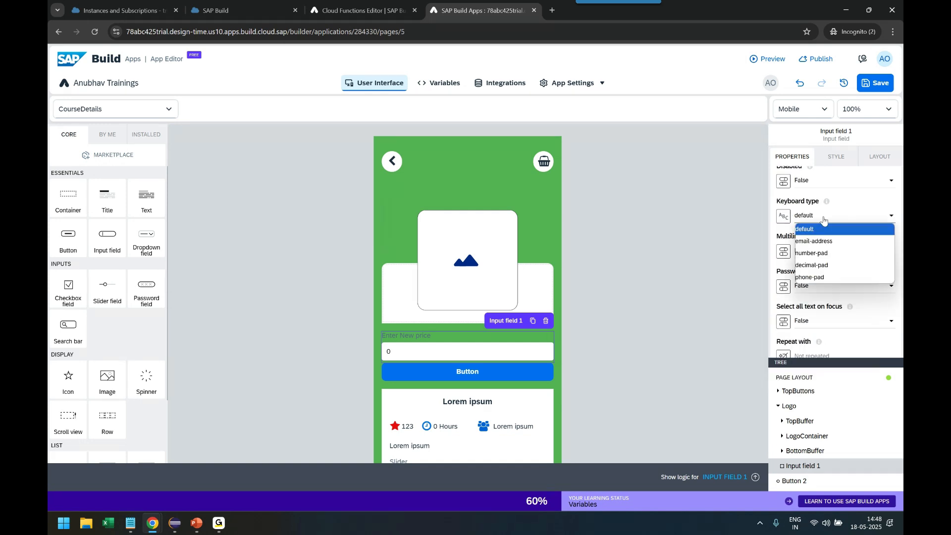
pyautogui.click(820, 254)
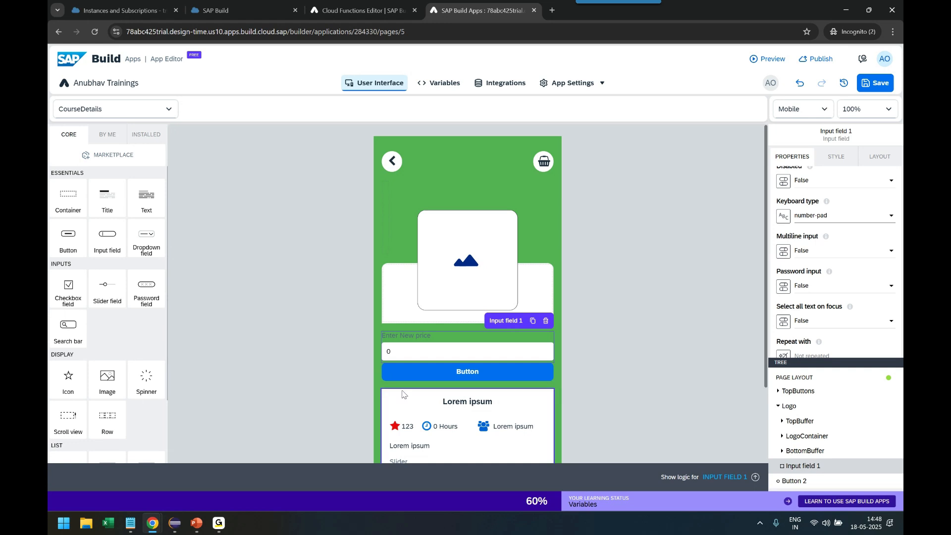
# Set the label of the button below the price input field to "Update".
pyautogui.click(431, 377)
pyautogui.doubleClick(831, 193)
pyautogui.write('Update')
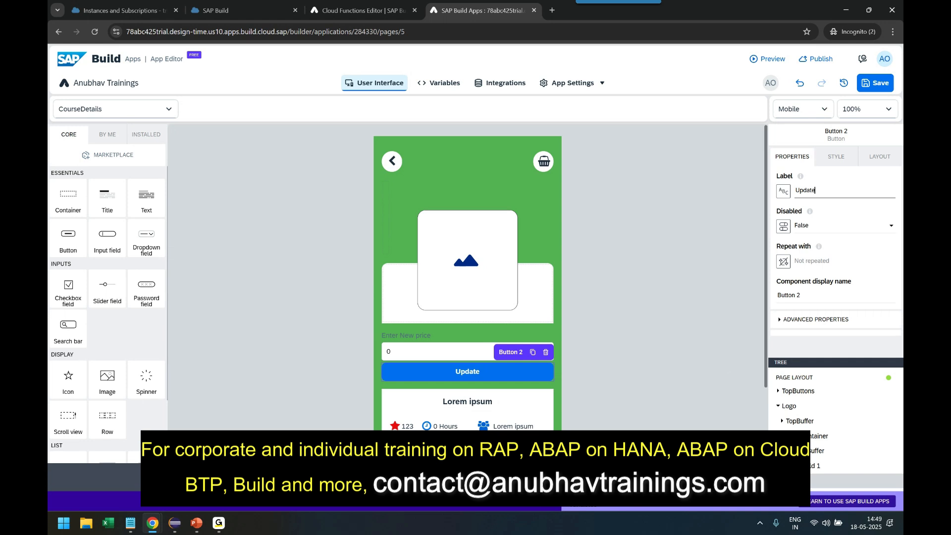
# Add a Run cloud function node to the Update button's logic and connect it to the Component tap event.
pyautogui.click(94, 477)
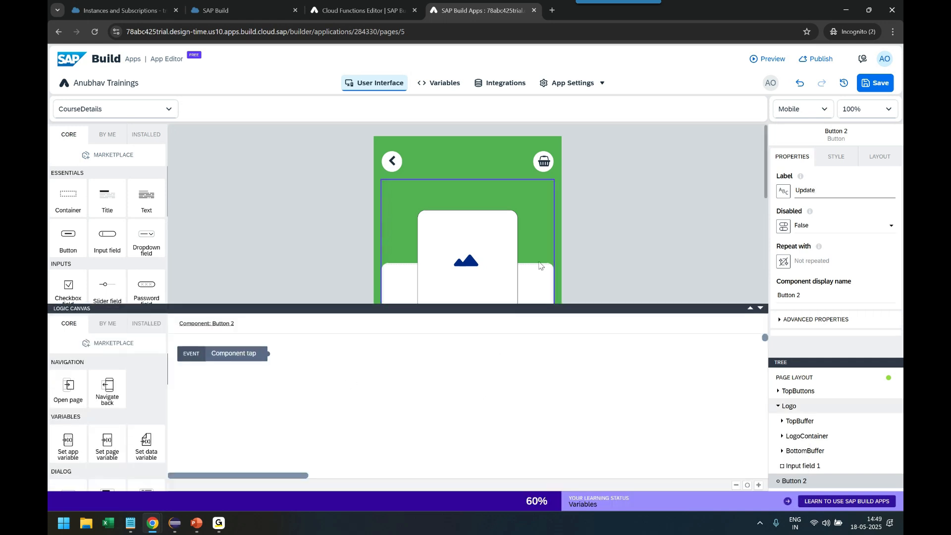
pyautogui.scroll(-3, 539, 265)
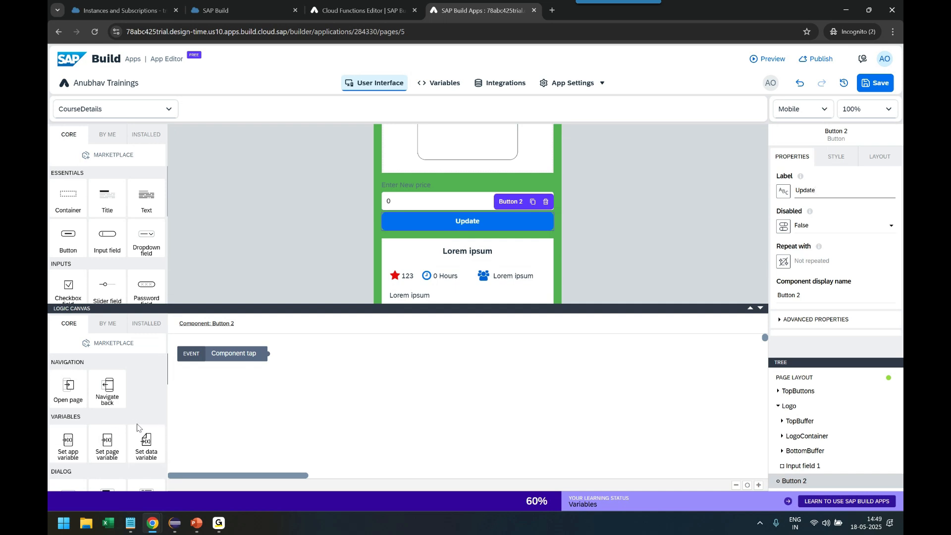
pyautogui.scroll(-5, 133, 421)
pyautogui.scroll(-2, 141, 412)
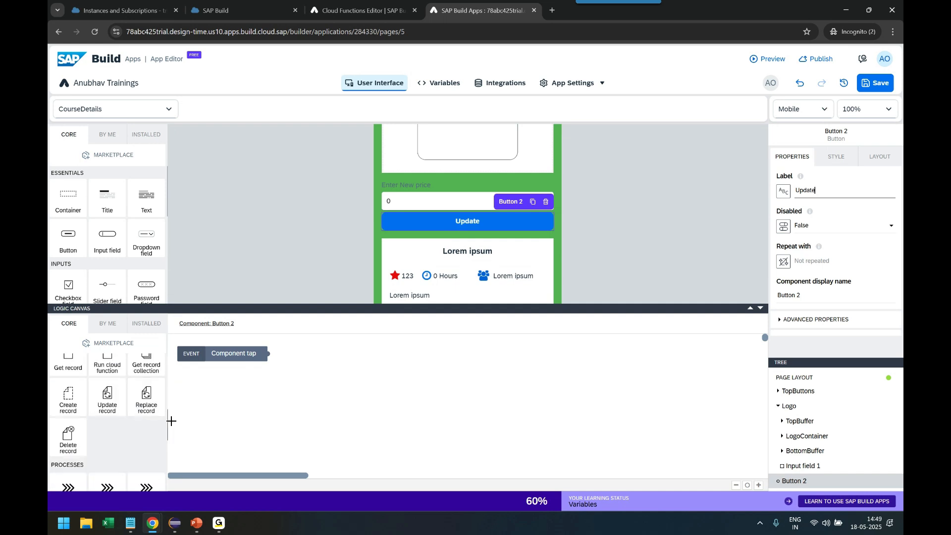
pyautogui.scroll(-5, 127, 420)
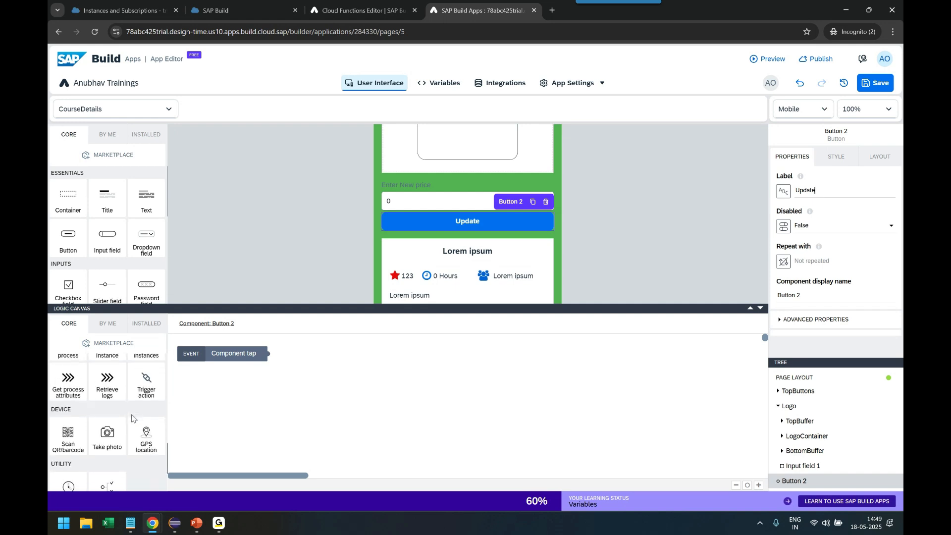
pyautogui.scroll(-2, 132, 418)
pyautogui.scroll(6, 131, 419)
pyautogui.scroll(4, 132, 419)
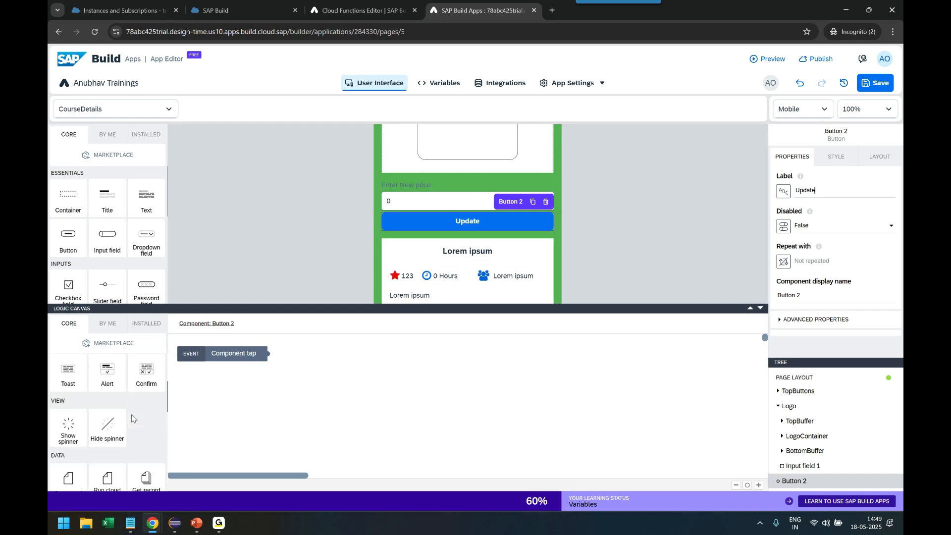
pyautogui.scroll(-5, 132, 419)
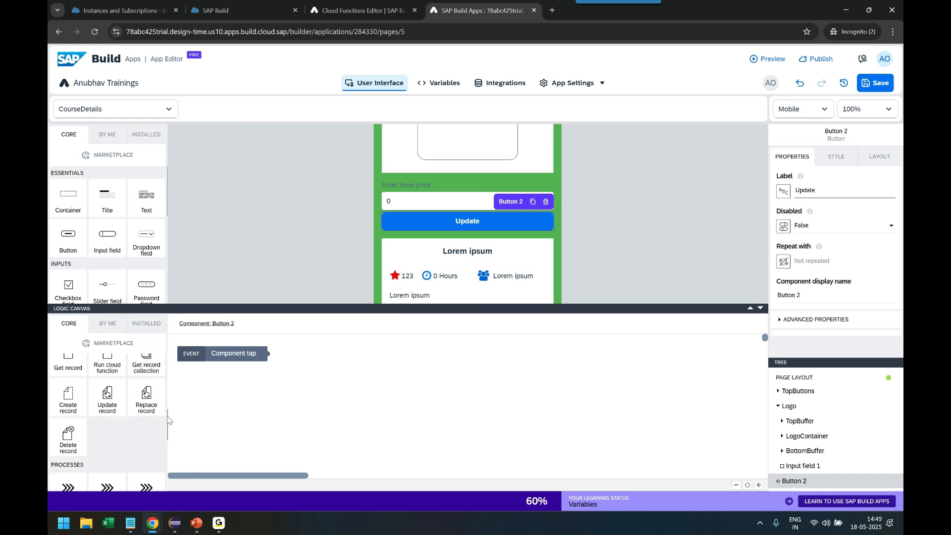
pyautogui.scroll(-3, 137, 413)
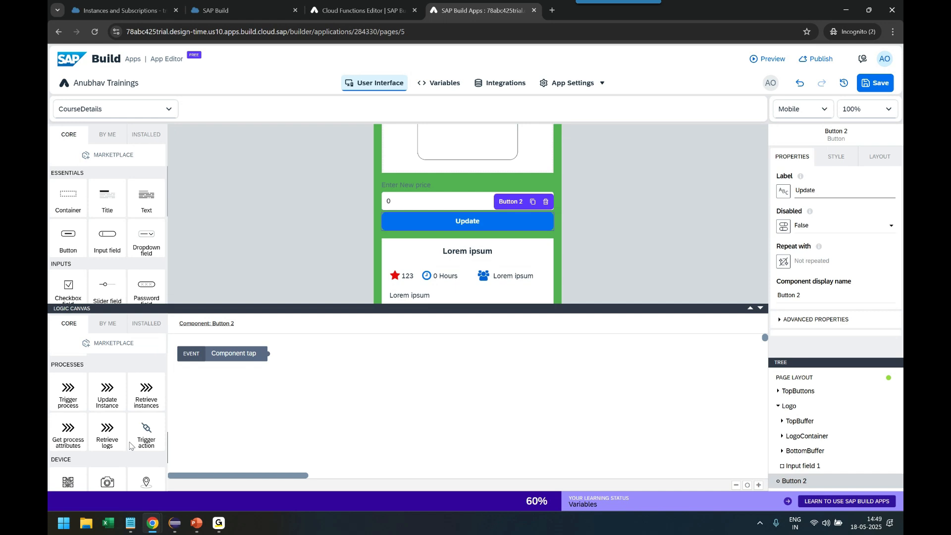
pyautogui.scroll(-1, 140, 433)
pyautogui.scroll(2, 139, 421)
pyautogui.scroll(-3, 142, 425)
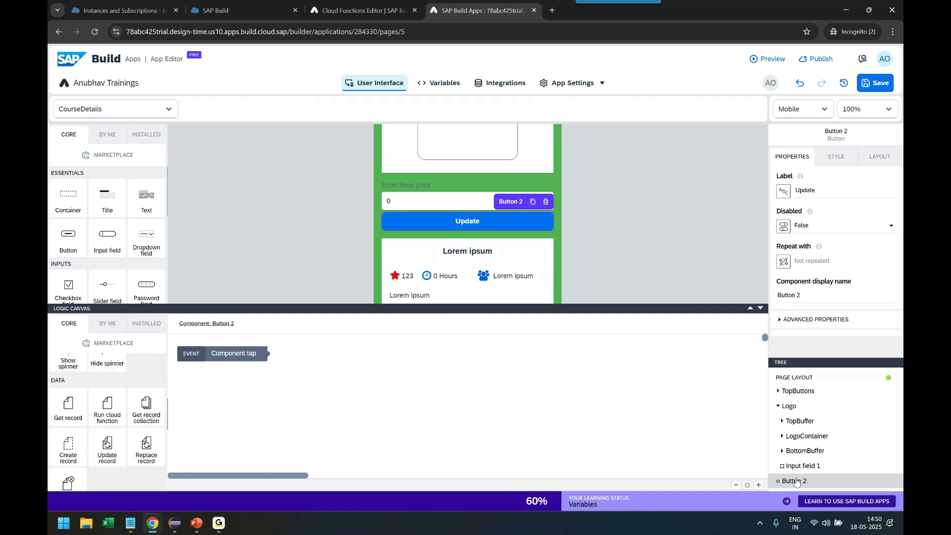
pyautogui.scroll(-3, 111, 427)
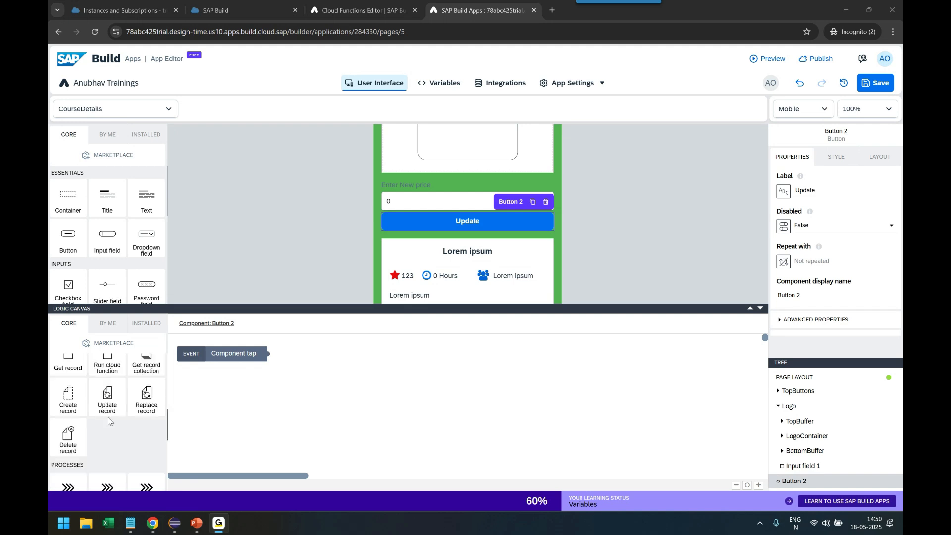
pyautogui.moveTo(104, 408); pyautogui.dragTo(340, 366)
pyautogui.moveTo(276, 354); pyautogui.dragTo(298, 365)
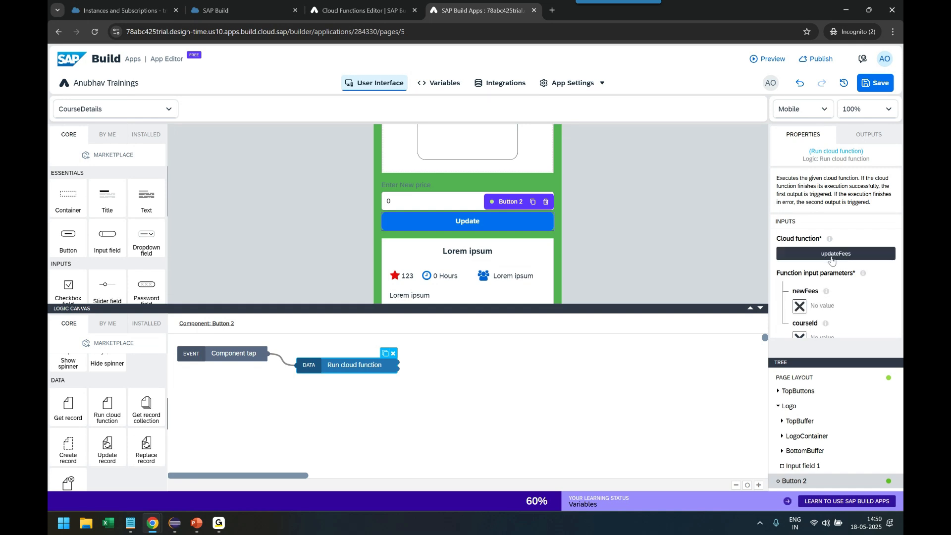
# Bind the updateFees function's newFees parameter to the newPrice page variable.
pyautogui.click(799, 305)
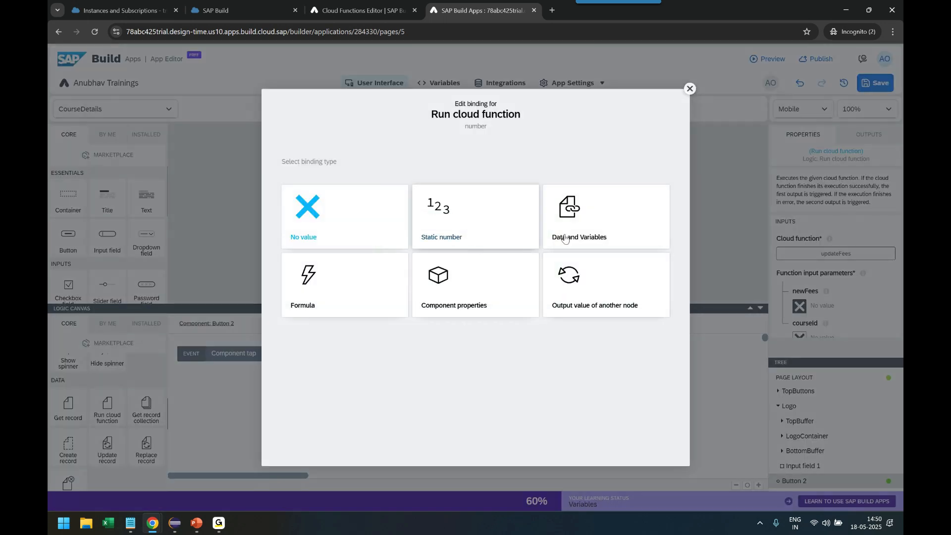
pyautogui.click(574, 237)
pyautogui.click(448, 259)
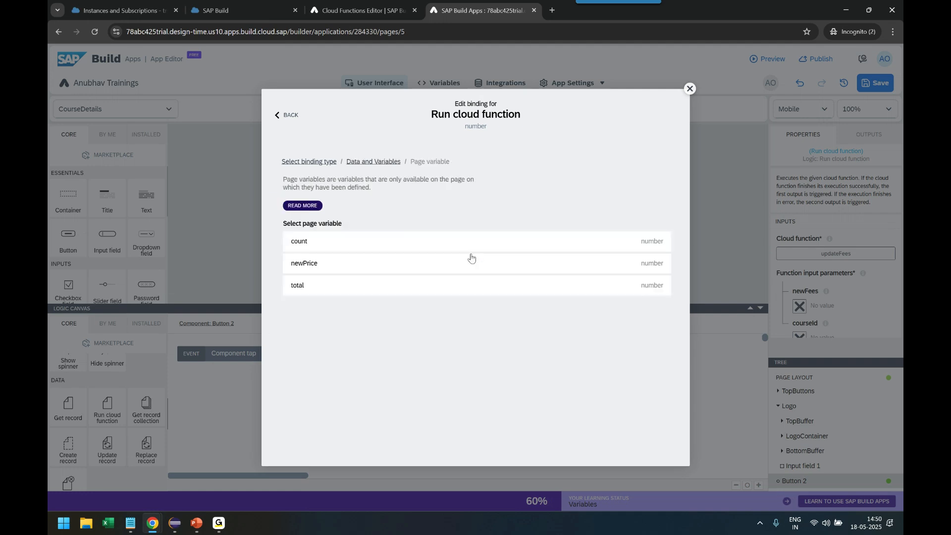
pyautogui.click(450, 262)
pyautogui.click(663, 276)
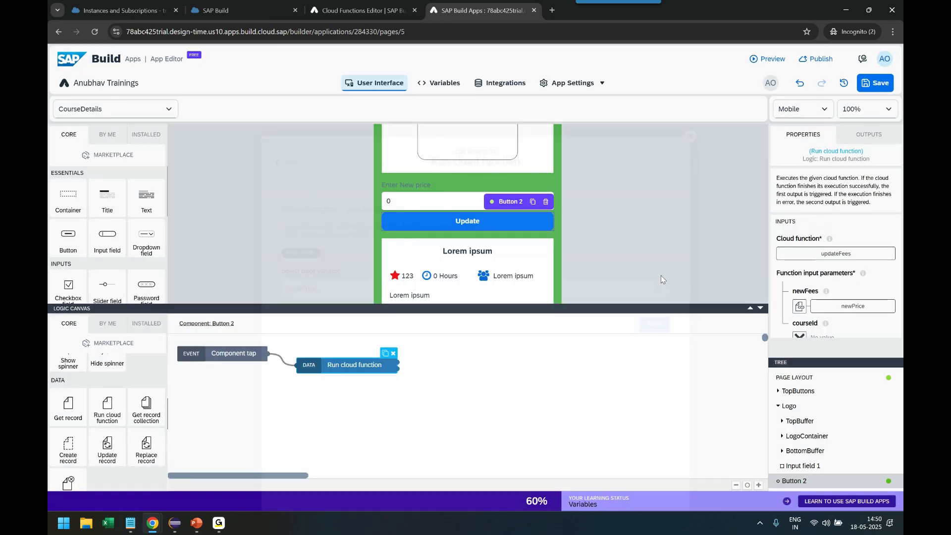
# Bind the updateFees function's courseId parameter to the courseId page parameter.
pyautogui.scroll(-1, 852, 293)
pyautogui.click(799, 287)
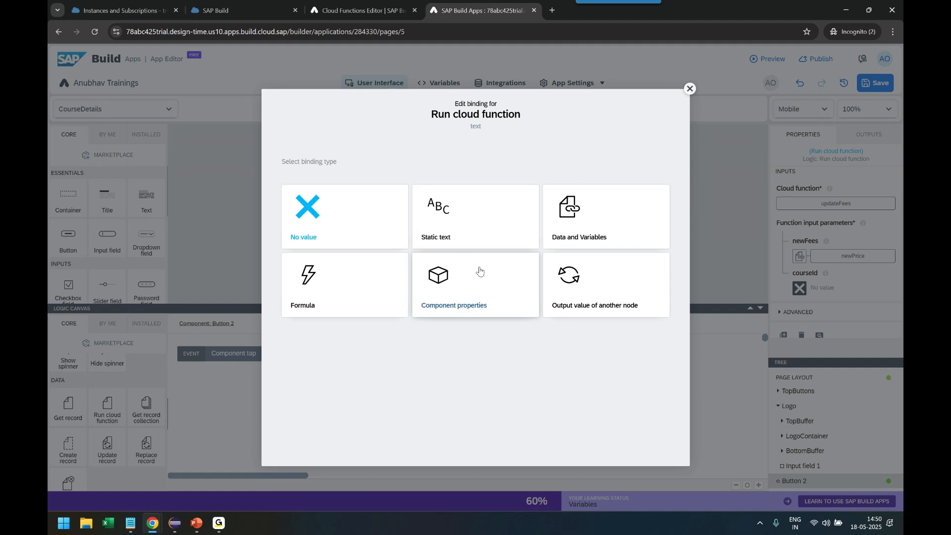
pyautogui.click(568, 239)
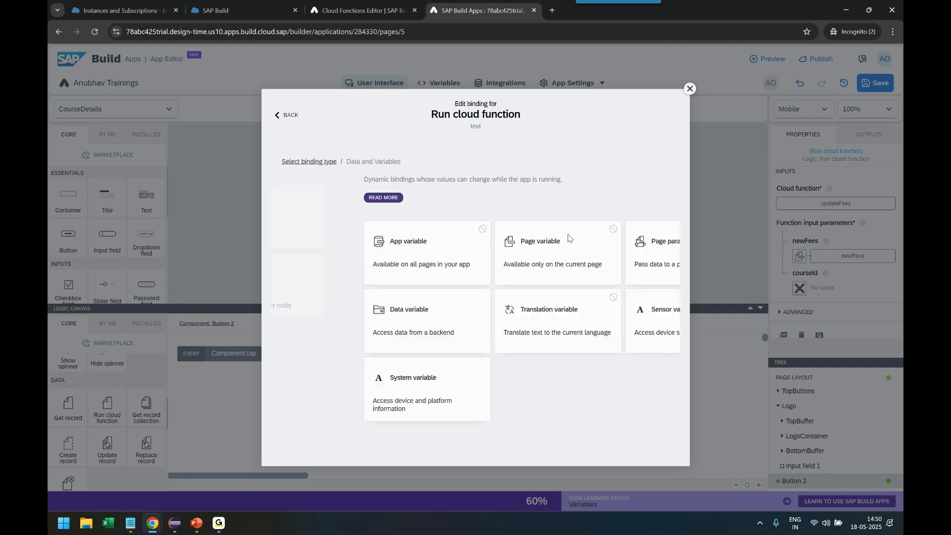
pyautogui.click(584, 253)
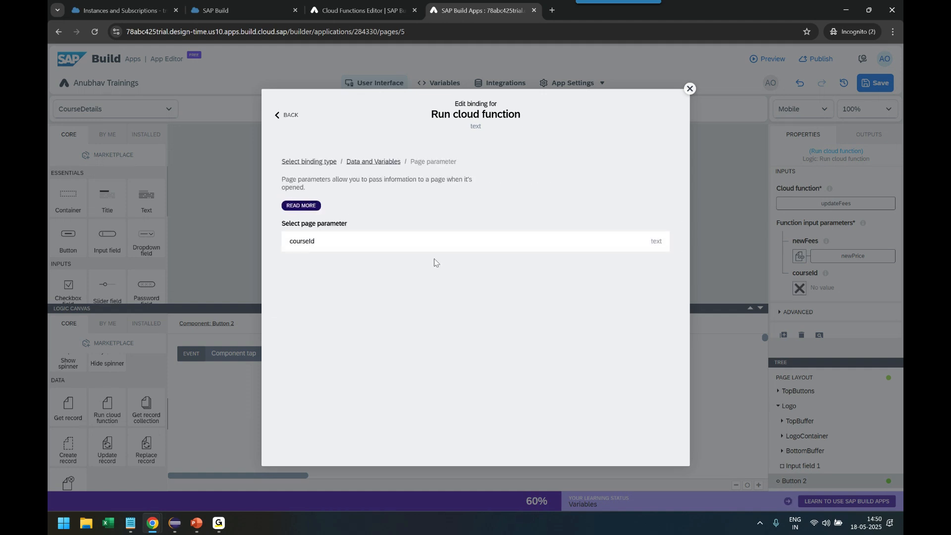
pyautogui.click(352, 251)
pyautogui.click(646, 279)
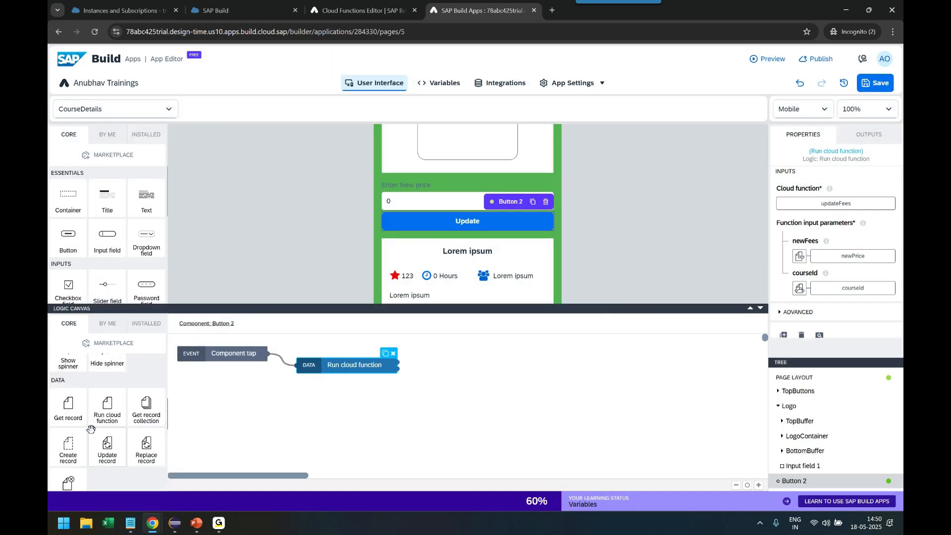
# Add a Toast node to the button's logic and connect it to the first output of Run cloud function.
pyautogui.scroll(-1, 94, 429)
pyautogui.scroll(-2, 102, 429)
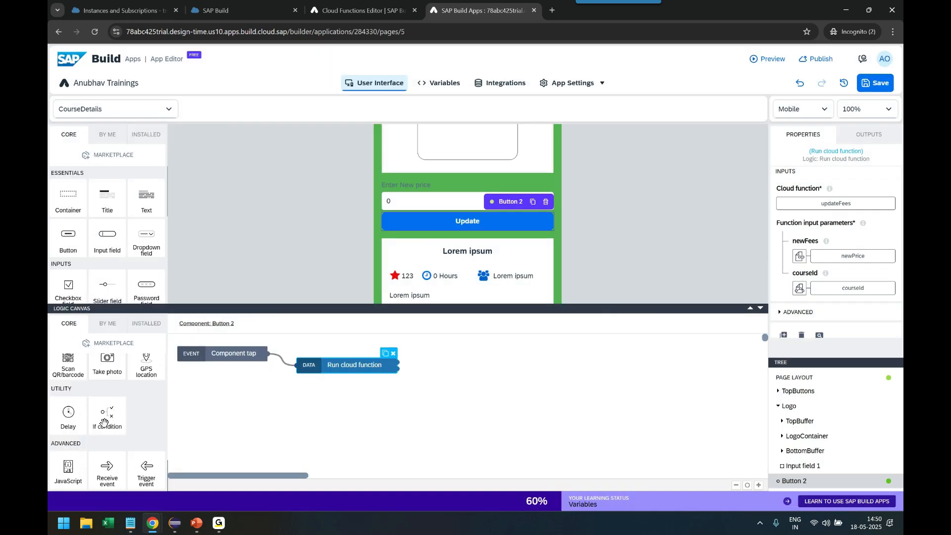
pyautogui.scroll(-5, 107, 421)
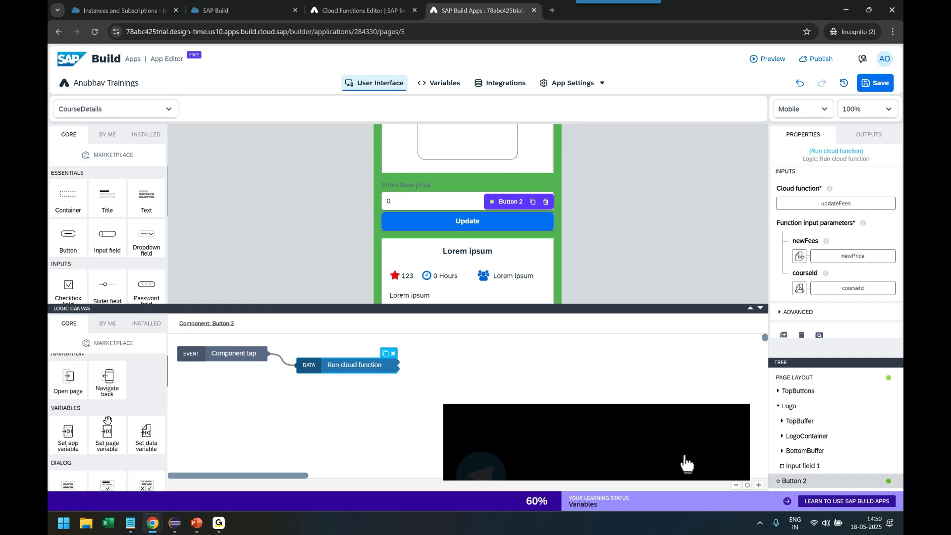
pyautogui.scroll(-1, 109, 425)
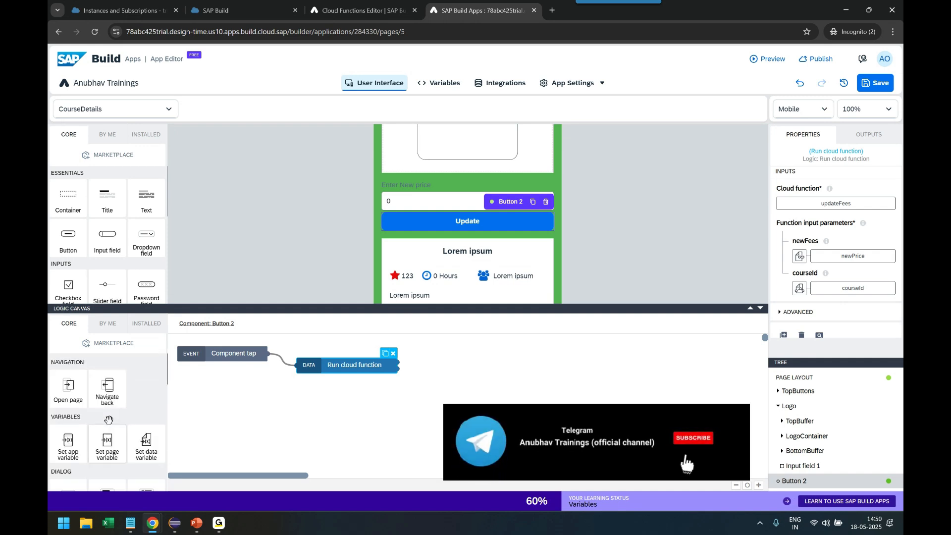
pyautogui.scroll(-1, 113, 419)
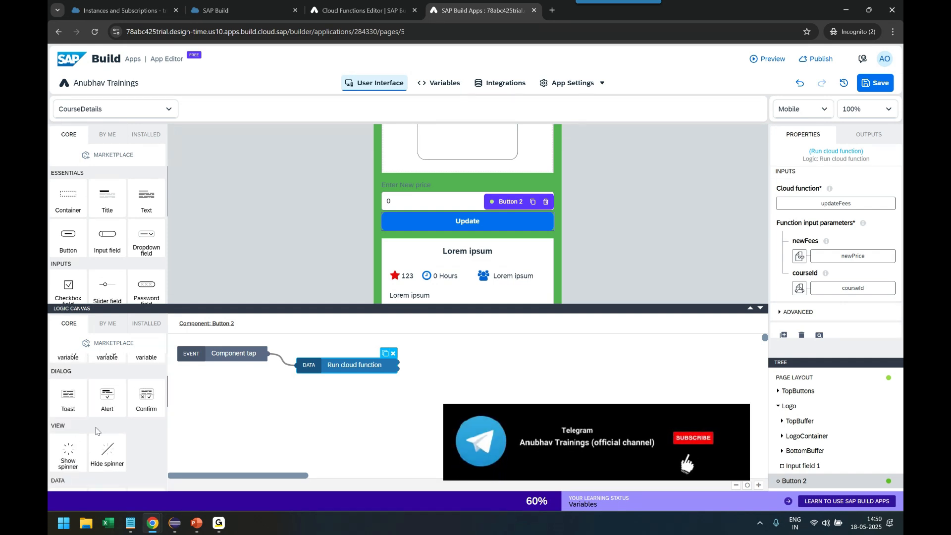
pyautogui.moveTo(69, 398); pyautogui.dragTo(474, 375)
pyautogui.moveTo(399, 365); pyautogui.dragTo(440, 375)
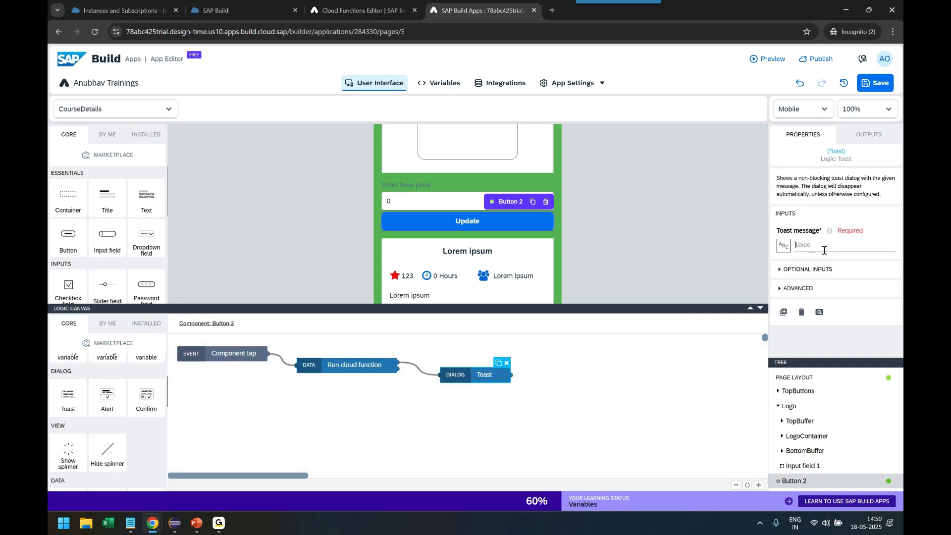
# Set the toast message to "Yey! The price of the course updated!" and save the app.
pyautogui.click(826, 251)
pyautogui.write('The price')
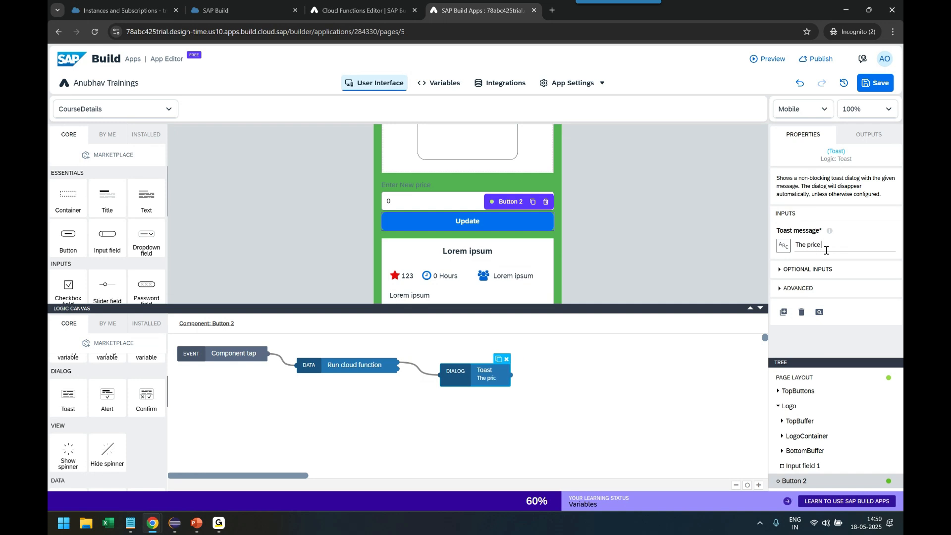
pyautogui.write(' of the course updated!')
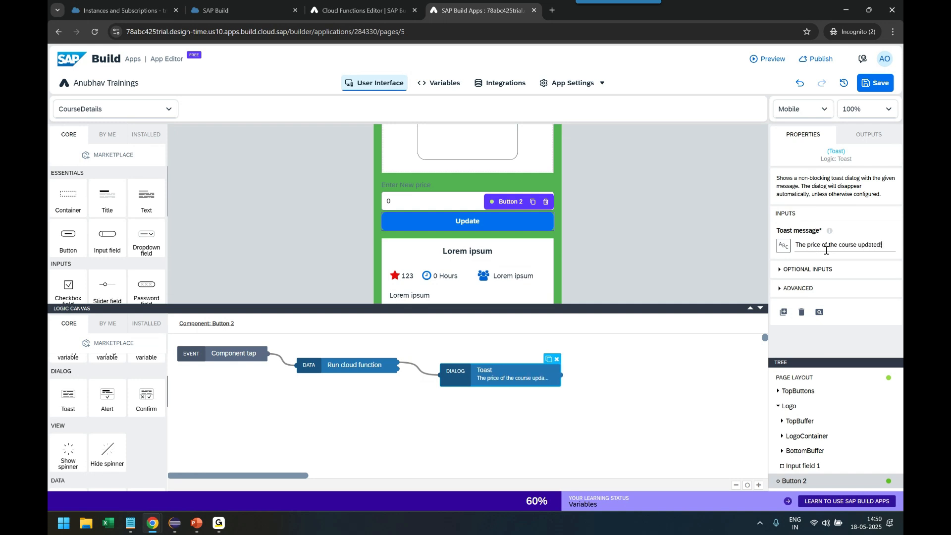
pyautogui.press('Home')
pyautogui.write('Yey!')
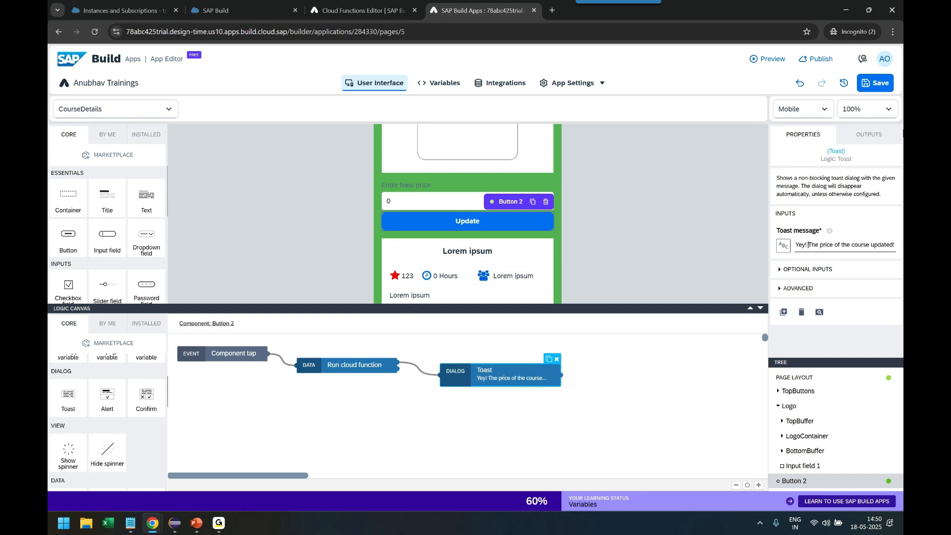
pyautogui.click(882, 85)
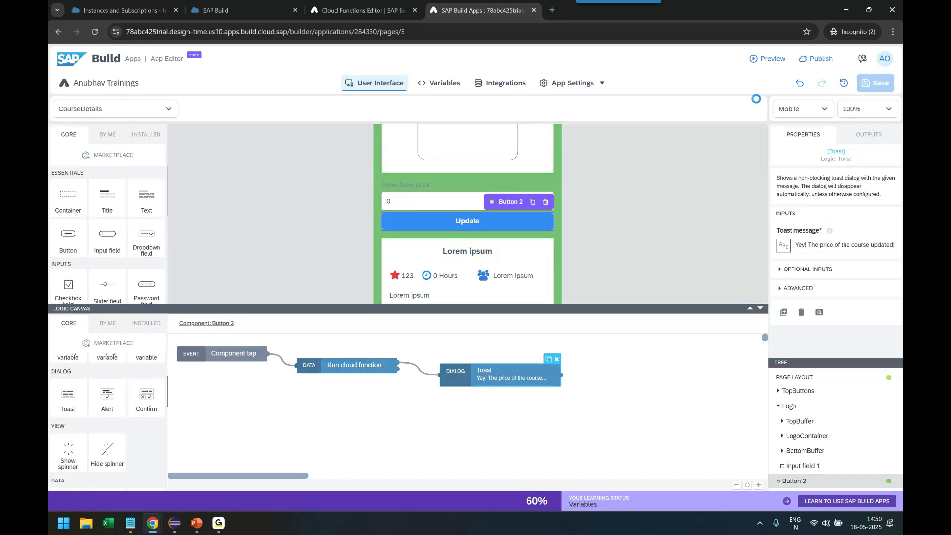
# Open the web preview of the Anubhav Trainings app in a separate browser window narrowed to a mobile-like width.
pyautogui.click(766, 60)
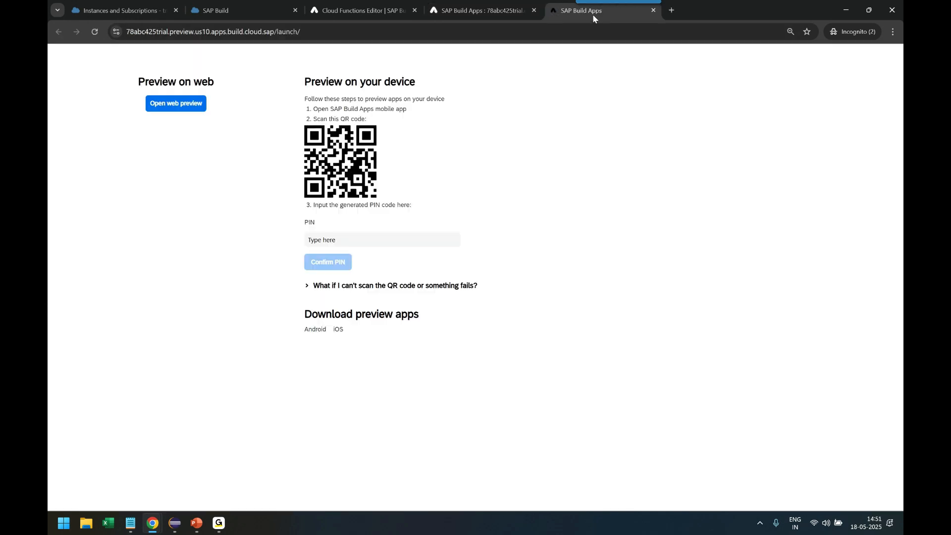
pyautogui.moveTo(592, 14); pyautogui.dragTo(445, 175)
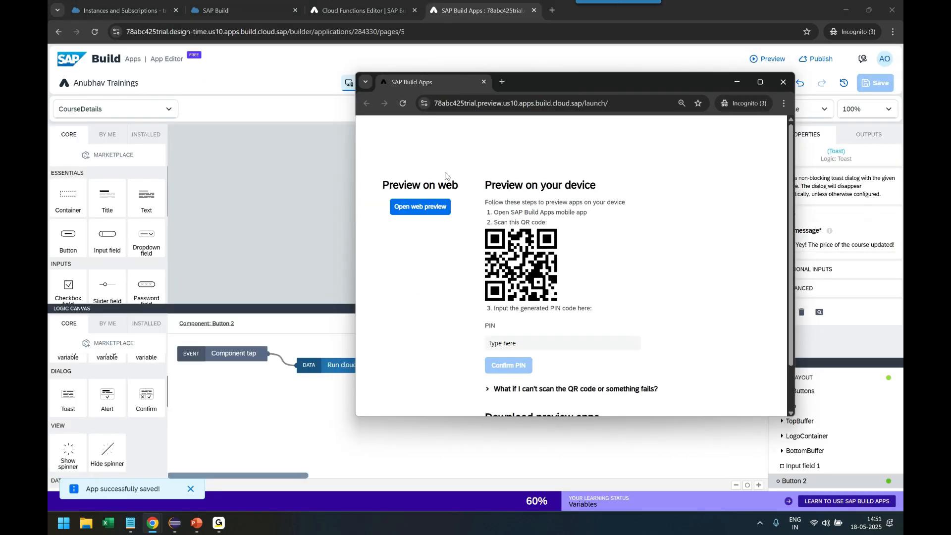
pyautogui.click(431, 214)
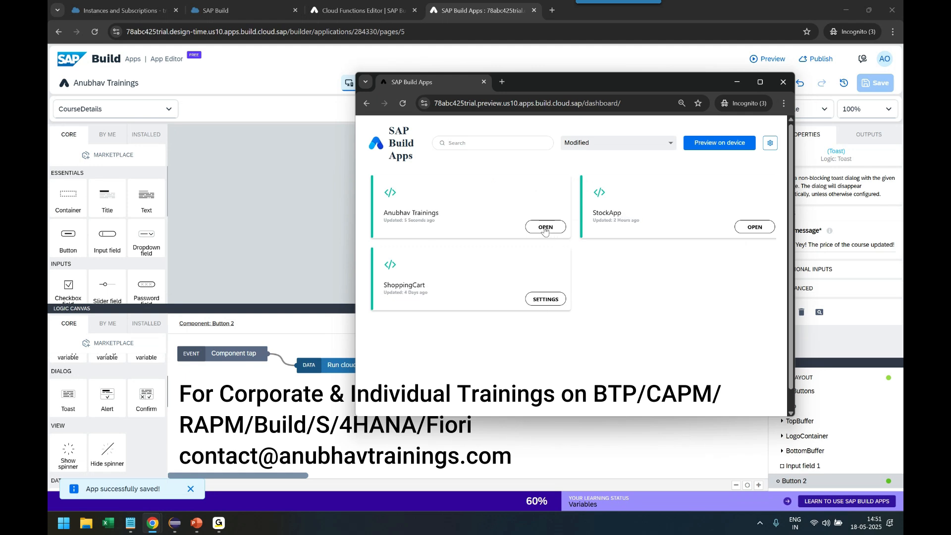
pyautogui.click(545, 228)
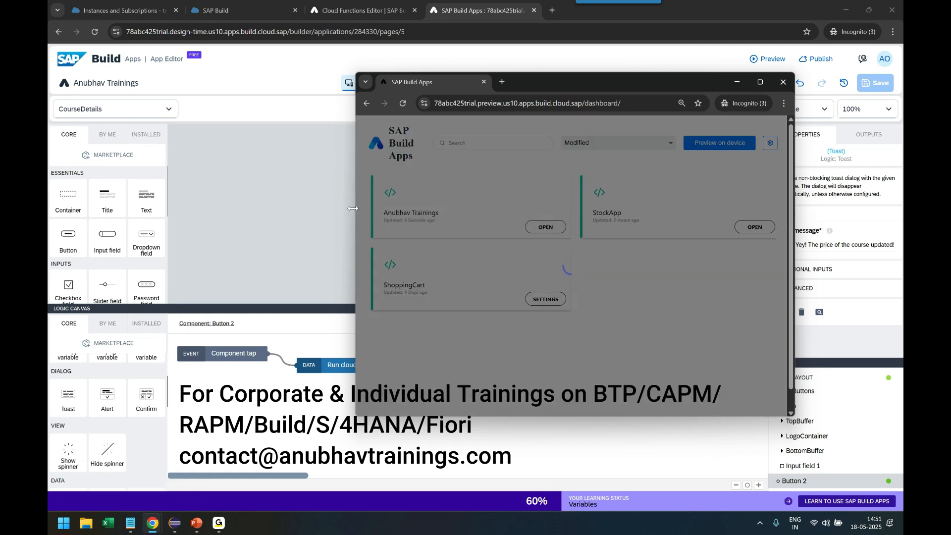
pyautogui.moveTo(358, 213); pyautogui.dragTo(491, 213)
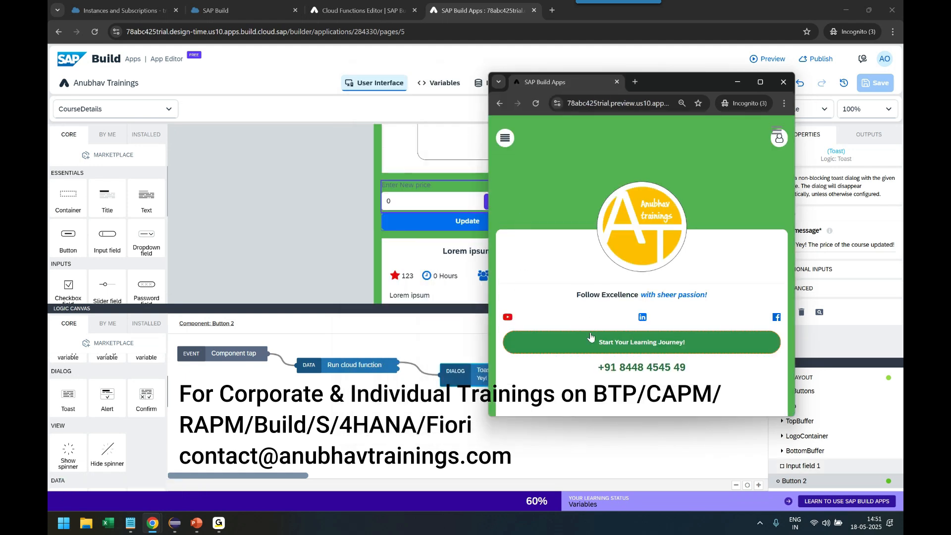
# Start the learning journey, open the SAP BTP RAP RESTful Programming with ABAP on Cloud course, and check its price.
pyautogui.click(589, 343)
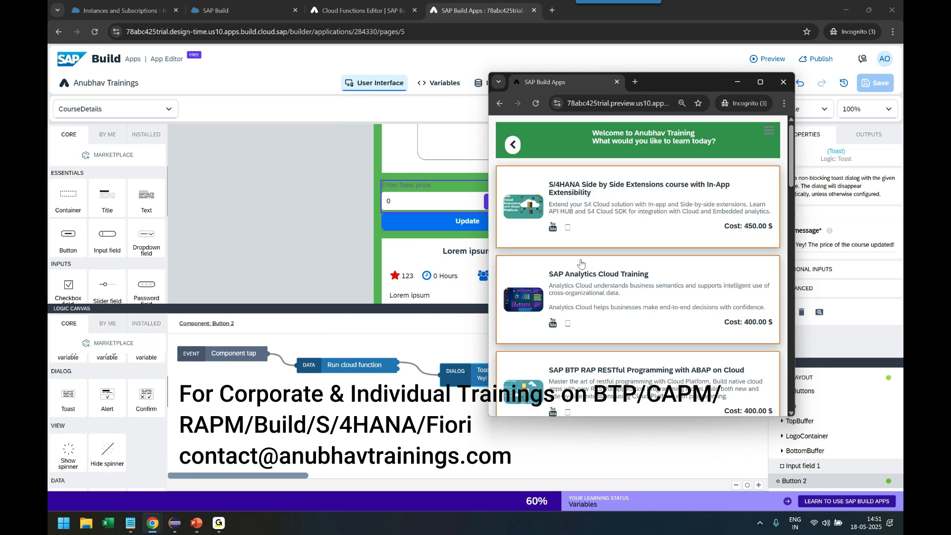
pyautogui.scroll(-3, 605, 248)
pyautogui.click(621, 244)
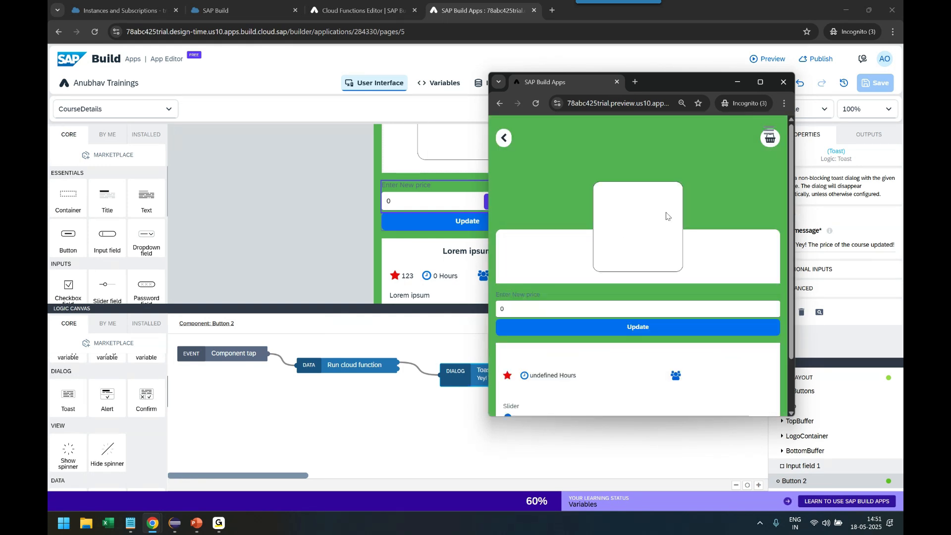
pyautogui.scroll(-2, 560, 318)
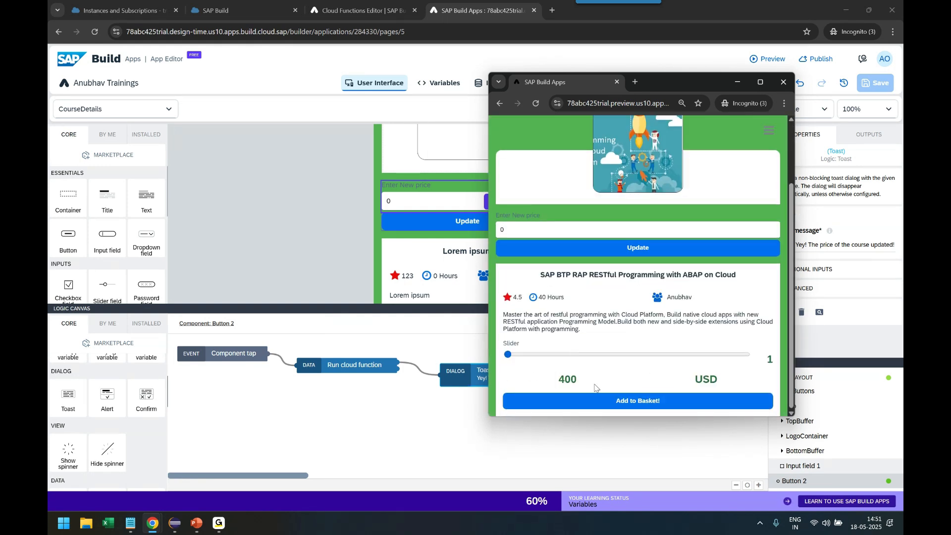
pyautogui.doubleClick(573, 384)
pyautogui.click(581, 384)
pyautogui.scroll(2, 515, 153)
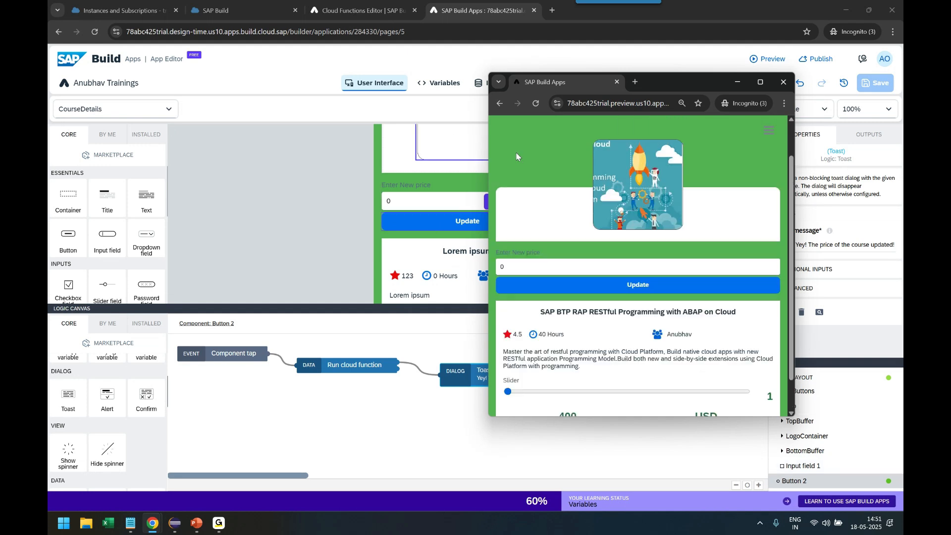
# Return to the course list and open the ABAP on HANA and CDS Views course at its end.
pyautogui.click(504, 139)
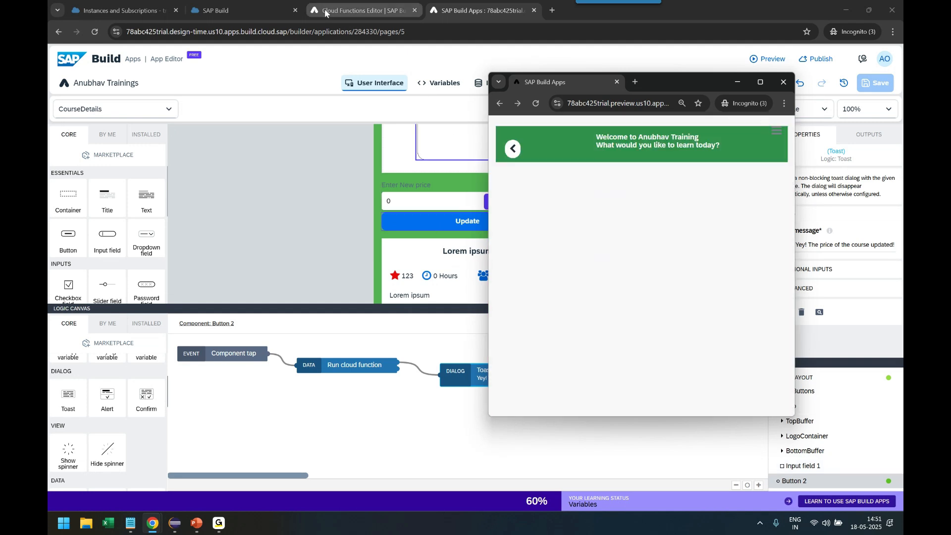
pyautogui.scroll(-3, 623, 294)
pyautogui.scroll(-7, 623, 293)
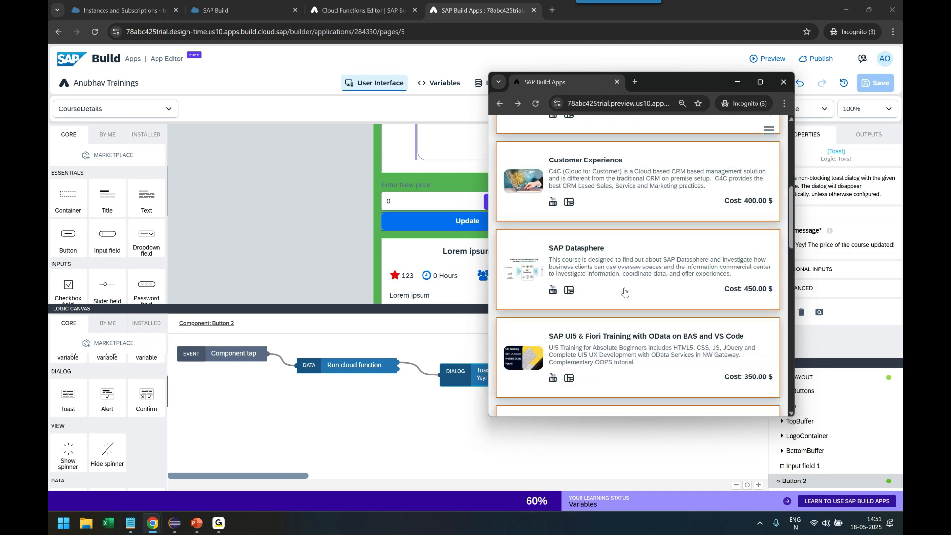
pyautogui.scroll(-8, 623, 291)
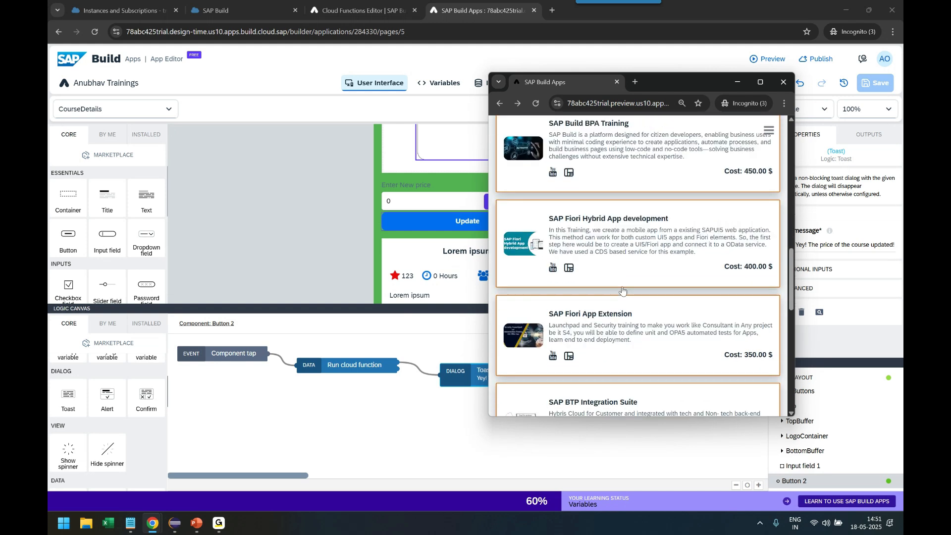
pyautogui.scroll(-5, 622, 290)
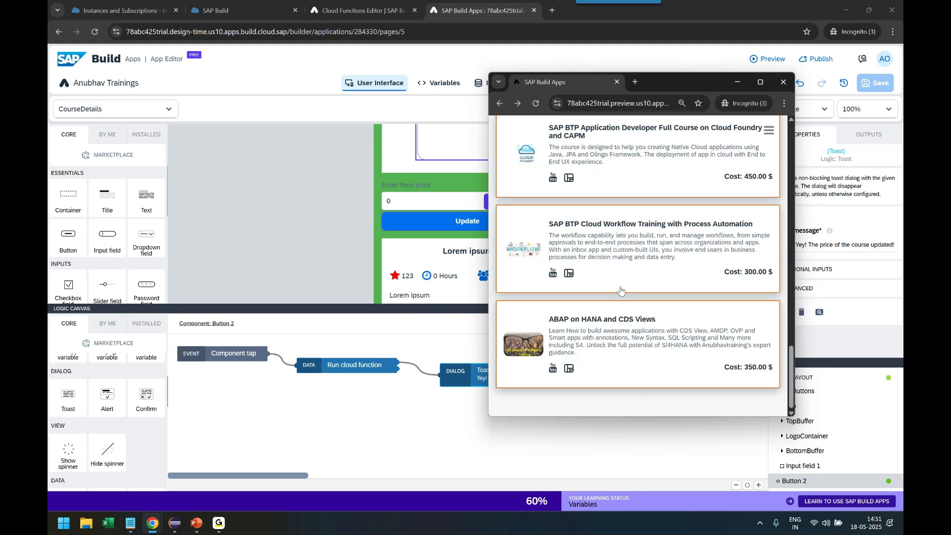
pyautogui.click(610, 325)
# Enter 500 as the new price of the ABAP on HANA and CDS Views course and submit the update.
pyautogui.scroll(-3, 580, 361)
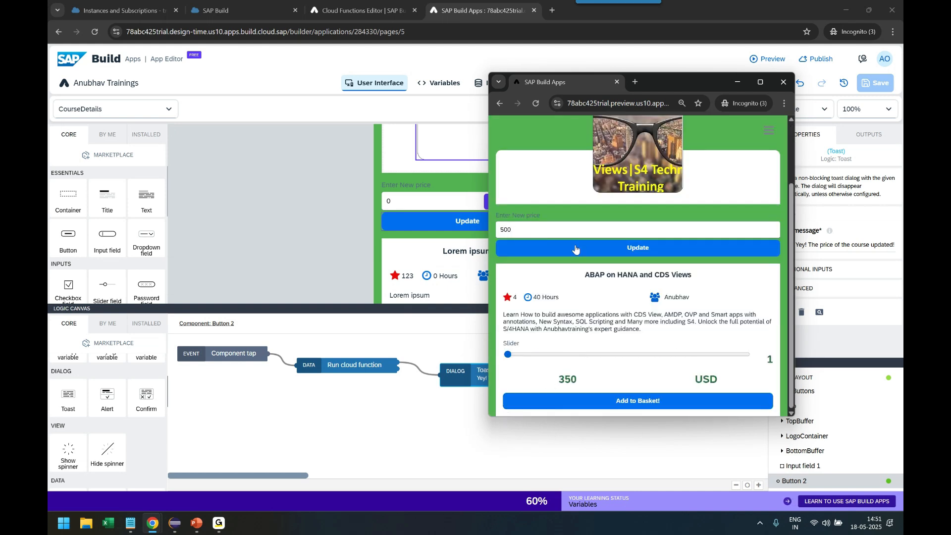
pyautogui.click(638, 253)
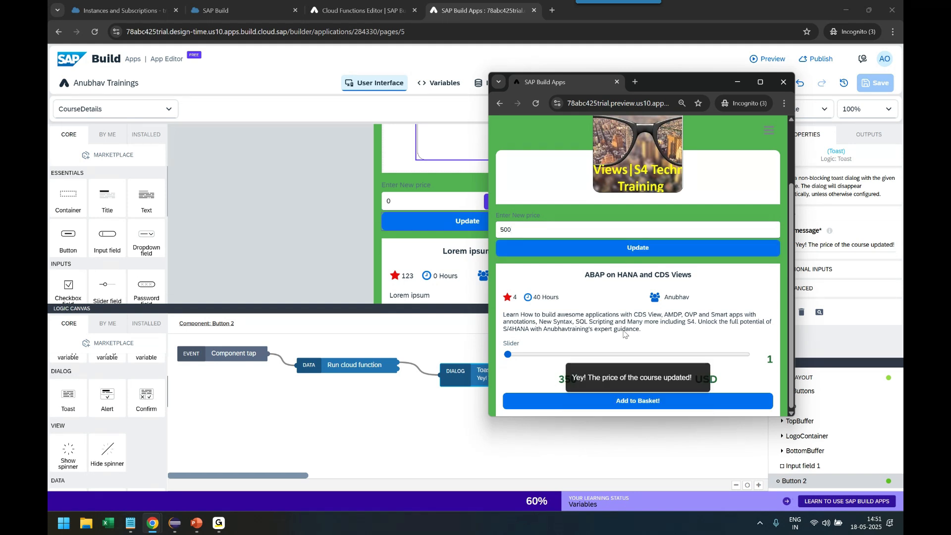
pyautogui.moveTo(573, 379); pyautogui.dragTo(687, 388)
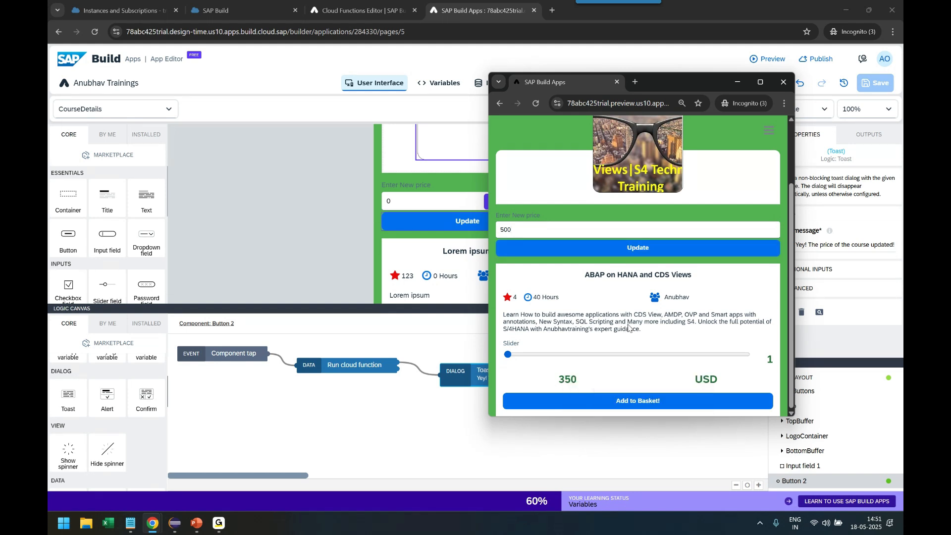
# Reload the ABAP on HANA and CDS Views details by navigating back and forward, and check the displayed price.
pyautogui.click(500, 104)
pyautogui.click(518, 103)
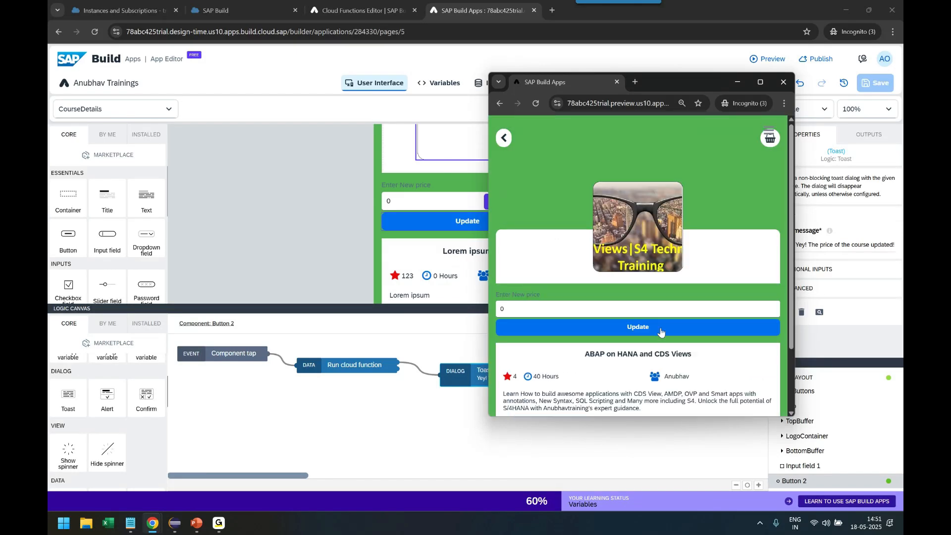
pyautogui.scroll(-2, 639, 367)
pyautogui.moveTo(558, 384); pyautogui.dragTo(578, 381)
pyautogui.click(578, 380)
pyautogui.doubleClick(567, 380)
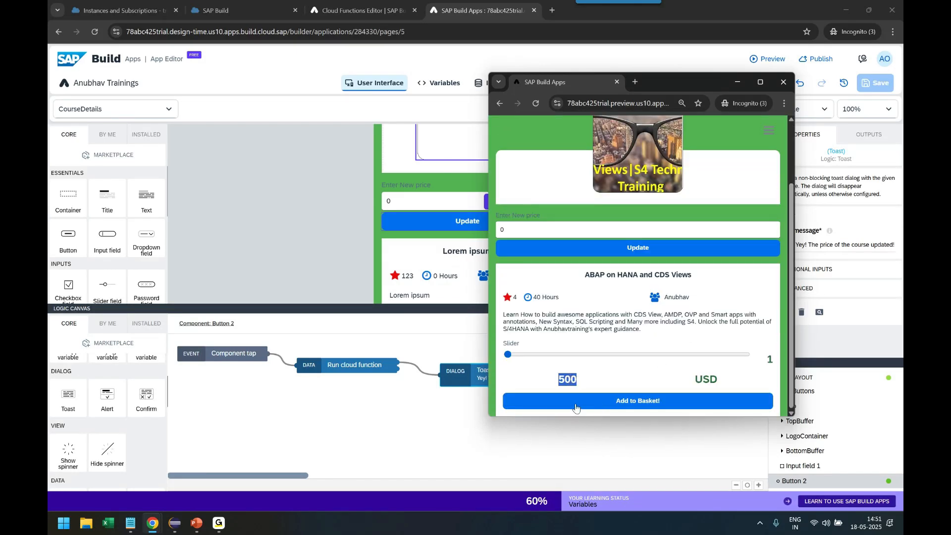
# Switch to the AnubhavTrainingsBE backend's Courses data and check the cost in the aoh-cds-amdp-training record.
pyautogui.click(340, 10)
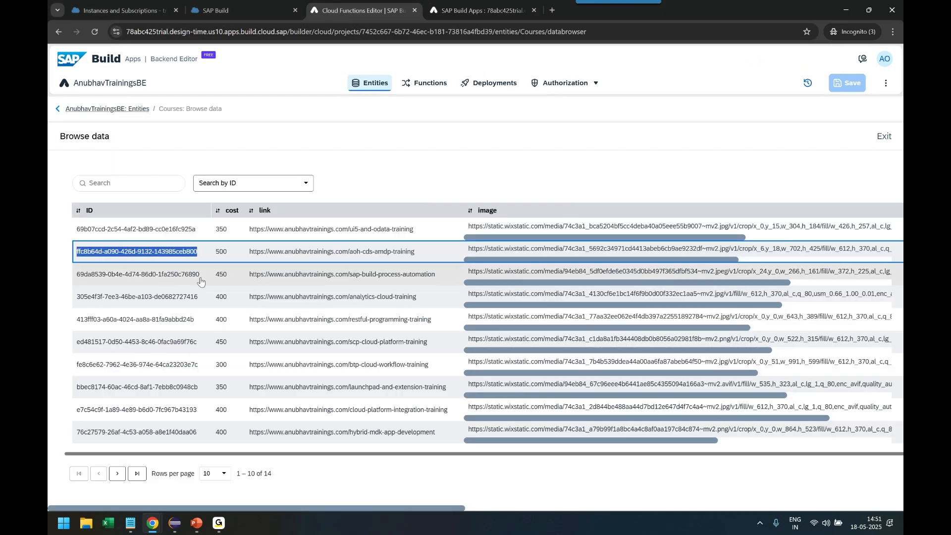
pyautogui.doubleClick(221, 253)
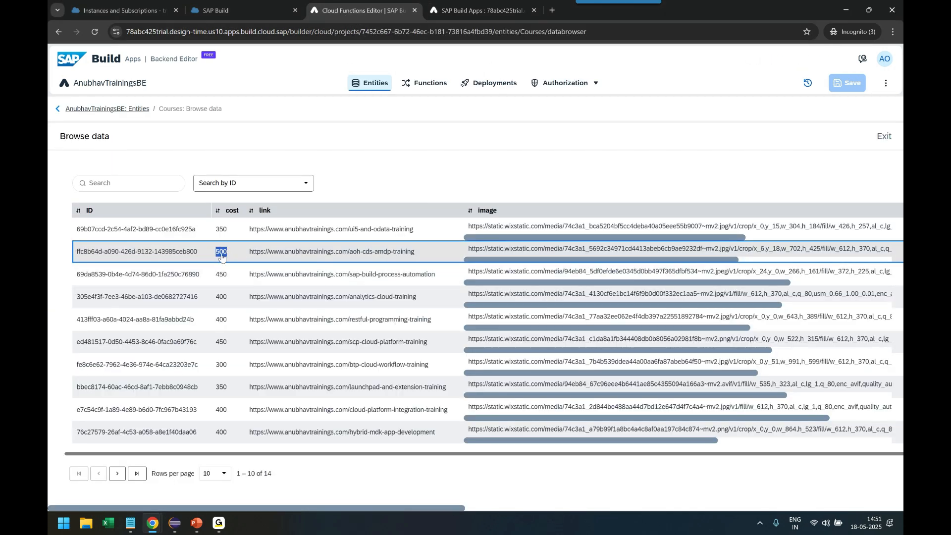